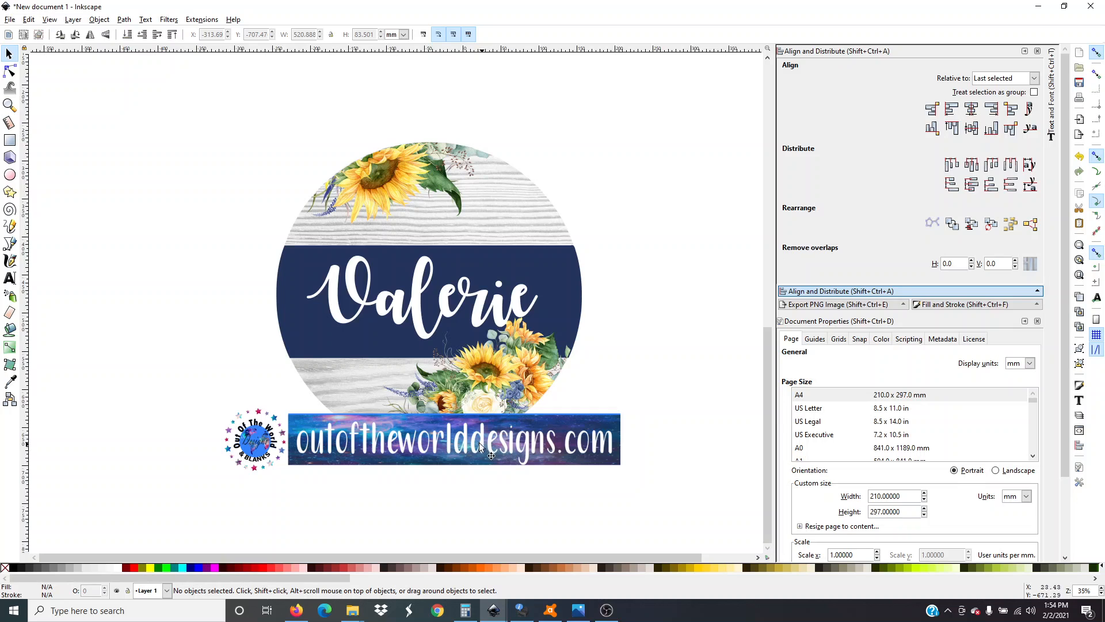
Move the logo and website banner image straight down by about 67 mm so it clears the round sunflower design
drag(437, 439, 437, 490)
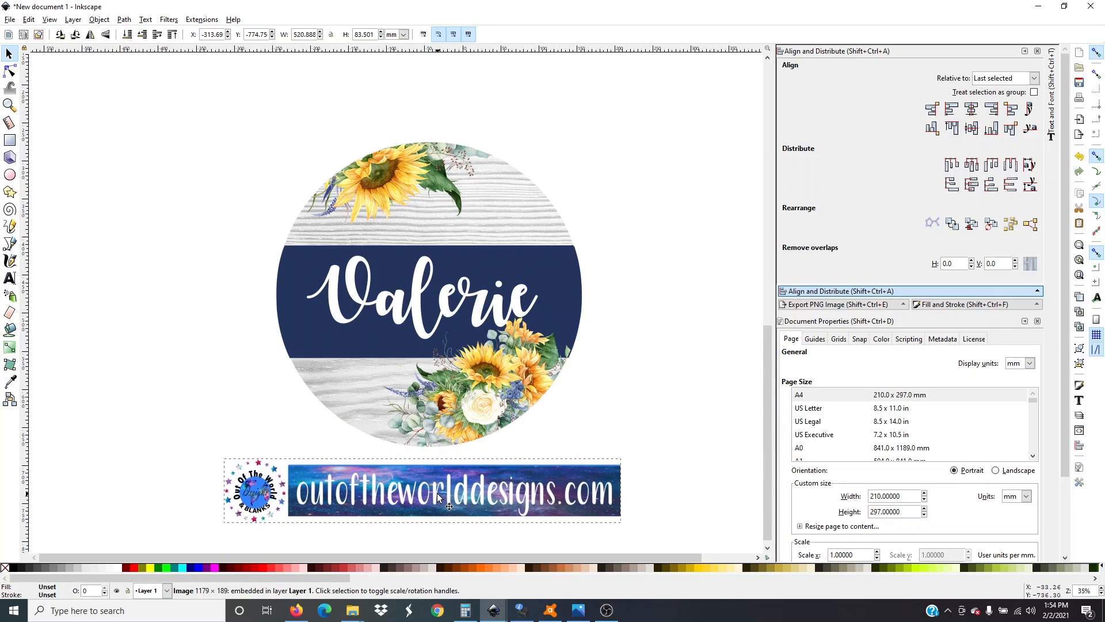
click(467, 385)
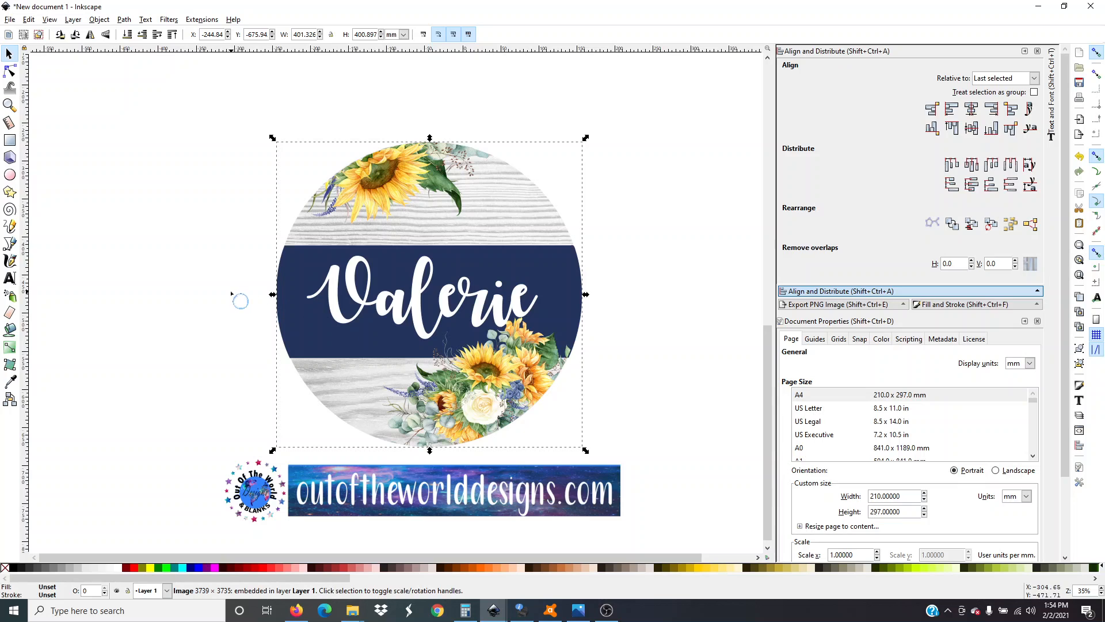
click(638, 315)
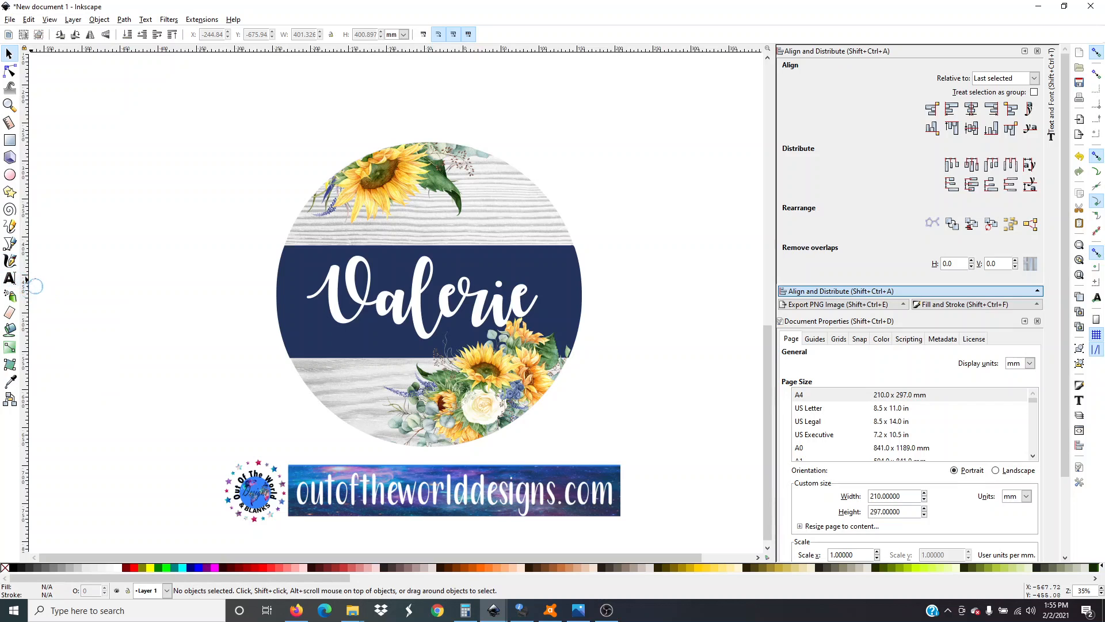
Create a text object beside the round design containing the same first name that the design shows
click(14, 281)
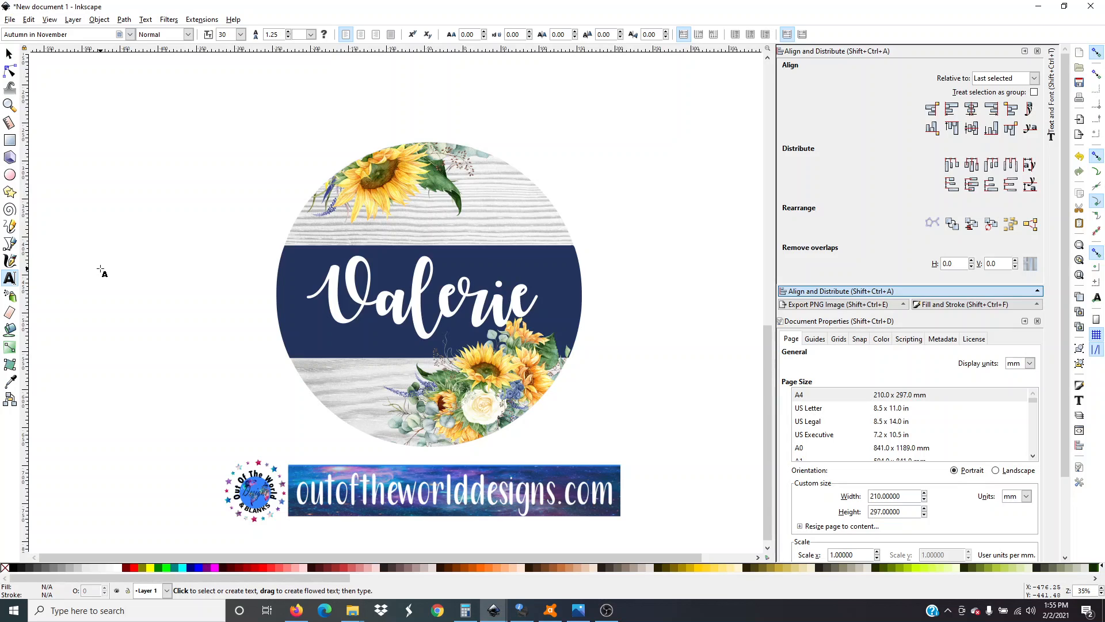
click(101, 269)
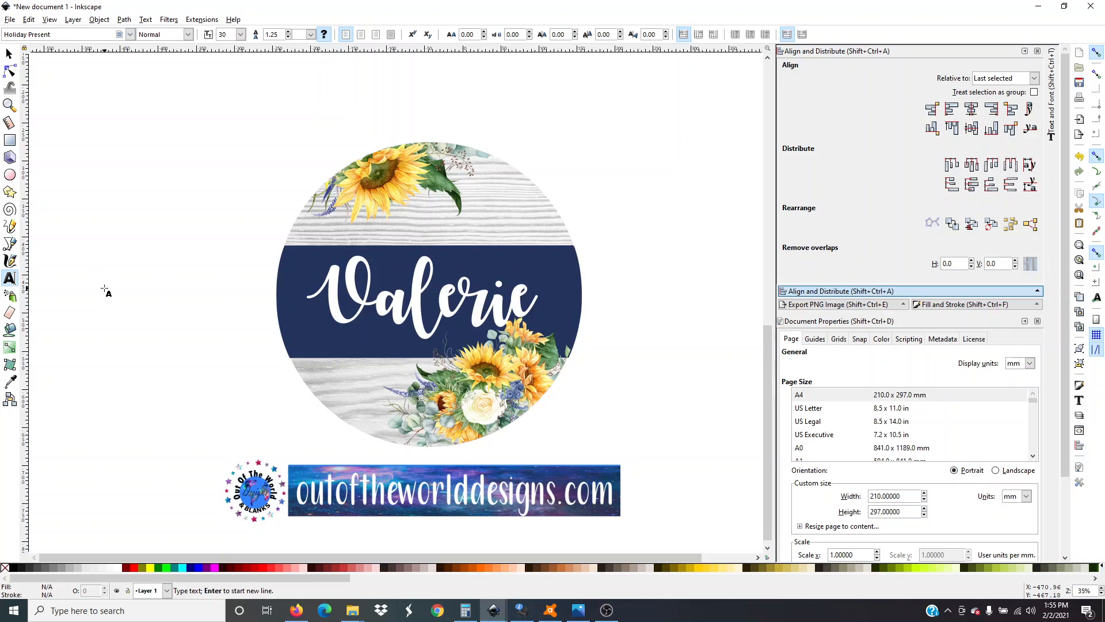
text(AA)
text(LERIE)
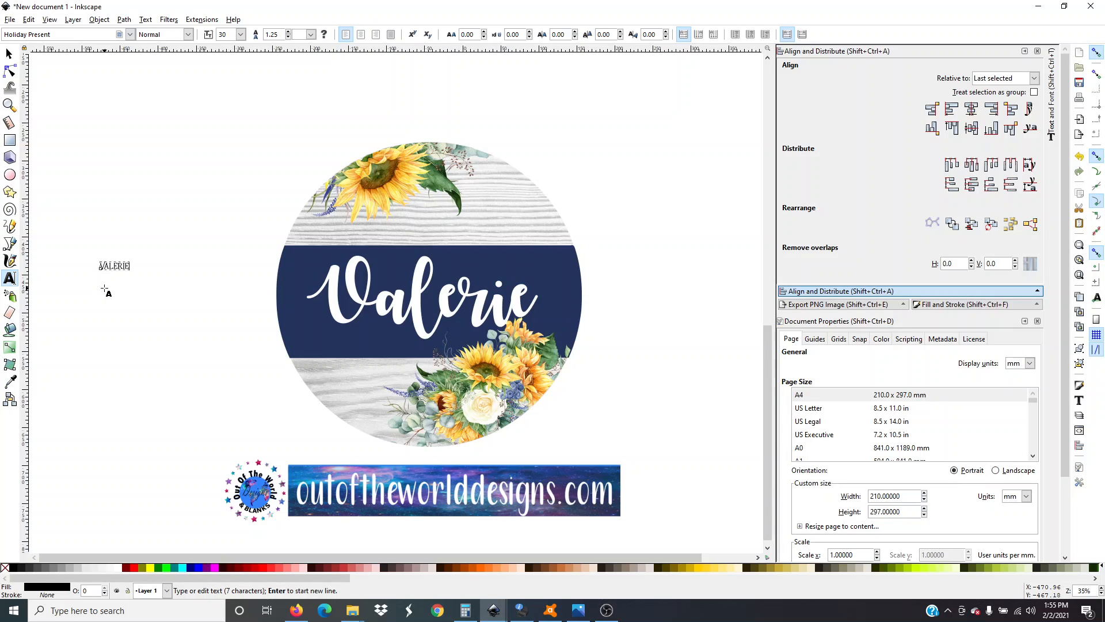
key(Escape)
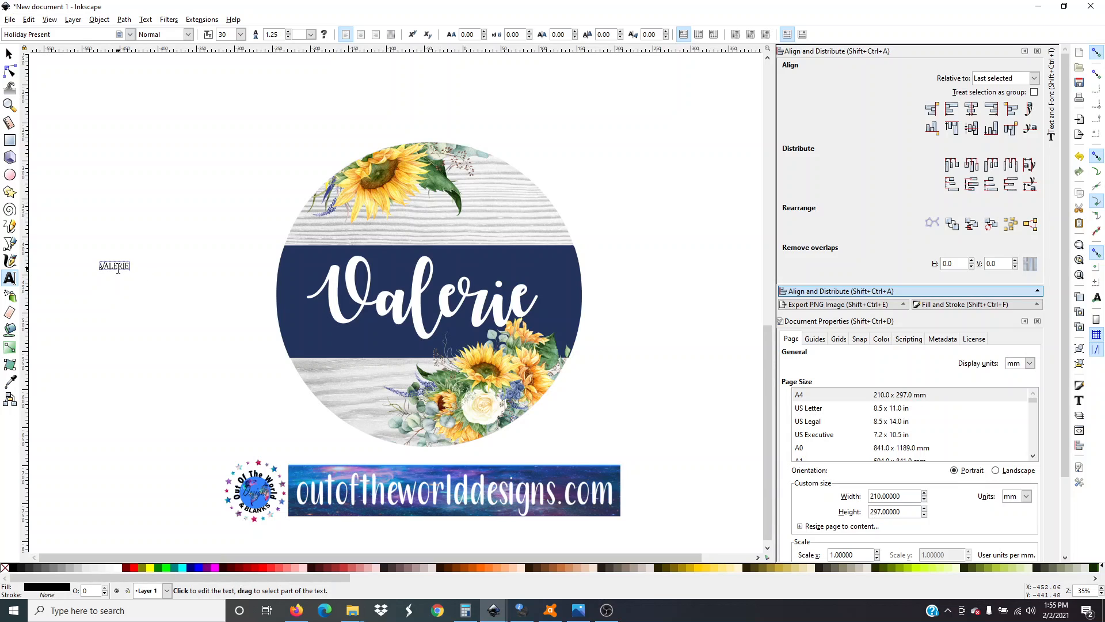
Scale the new name text up proportionally to about 193 mm wide
click(9, 54)
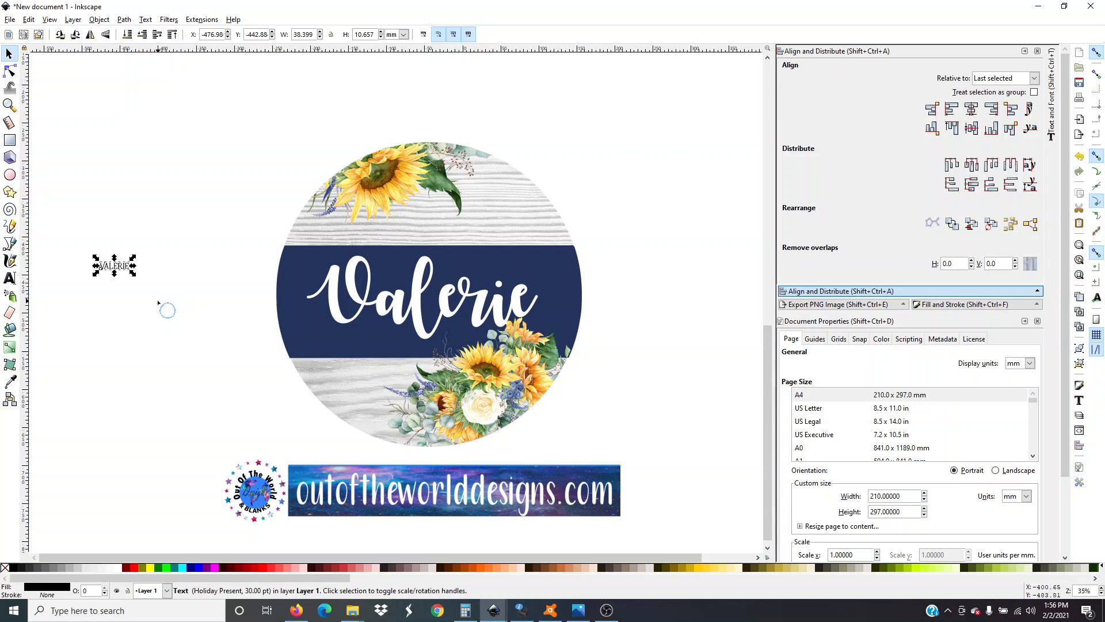
key(ctrl)
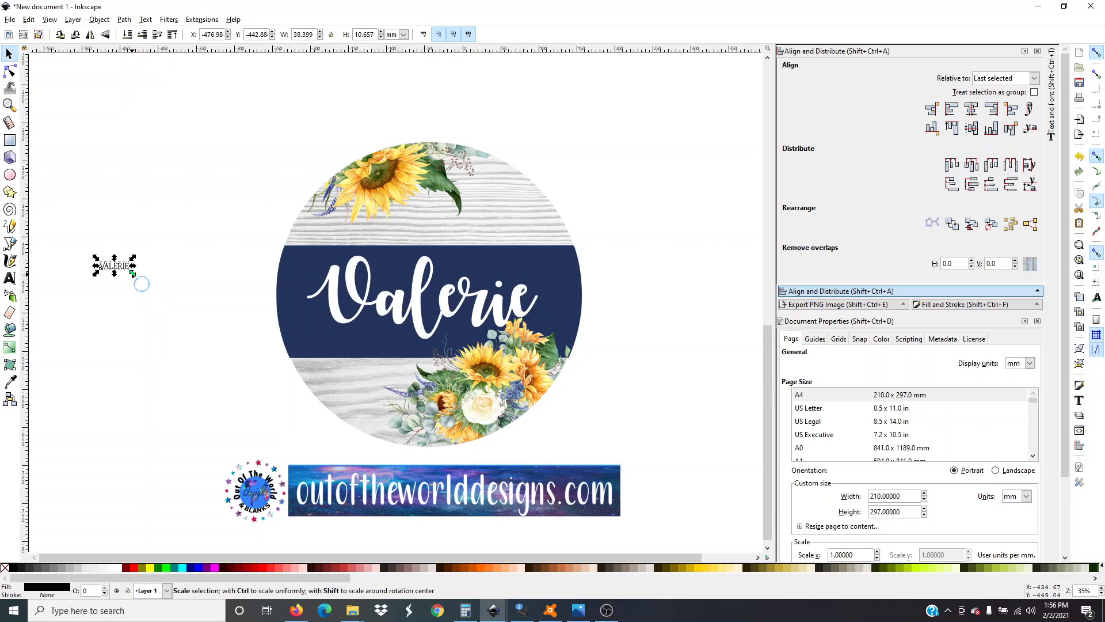
drag(132, 273, 250, 345)
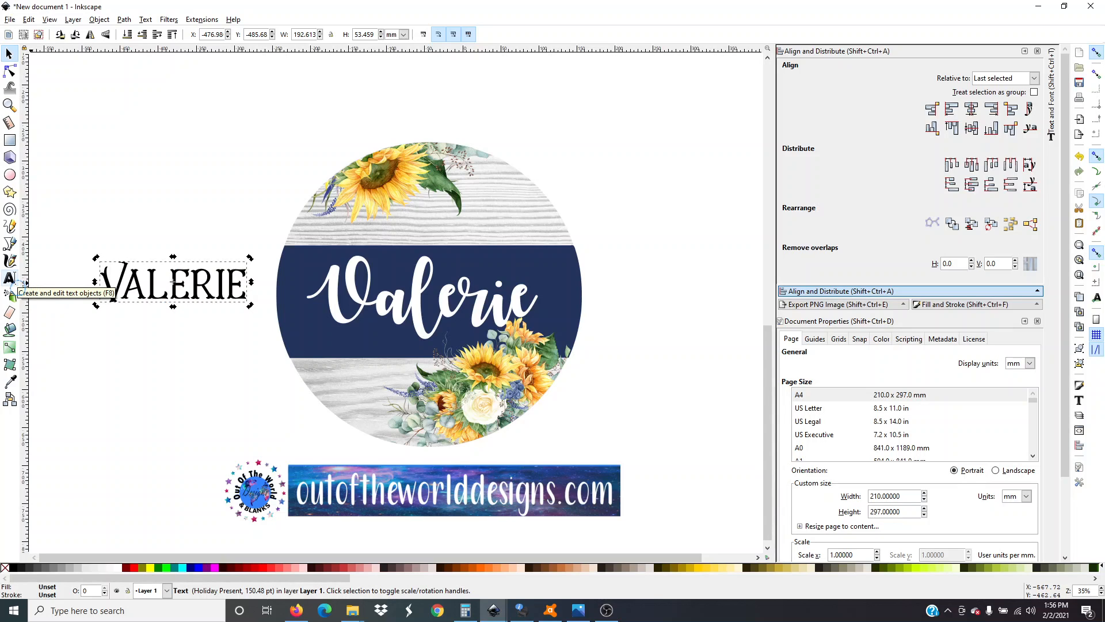
Try the Homemade Outline and Honeydew fonts on the name text
click(14, 281)
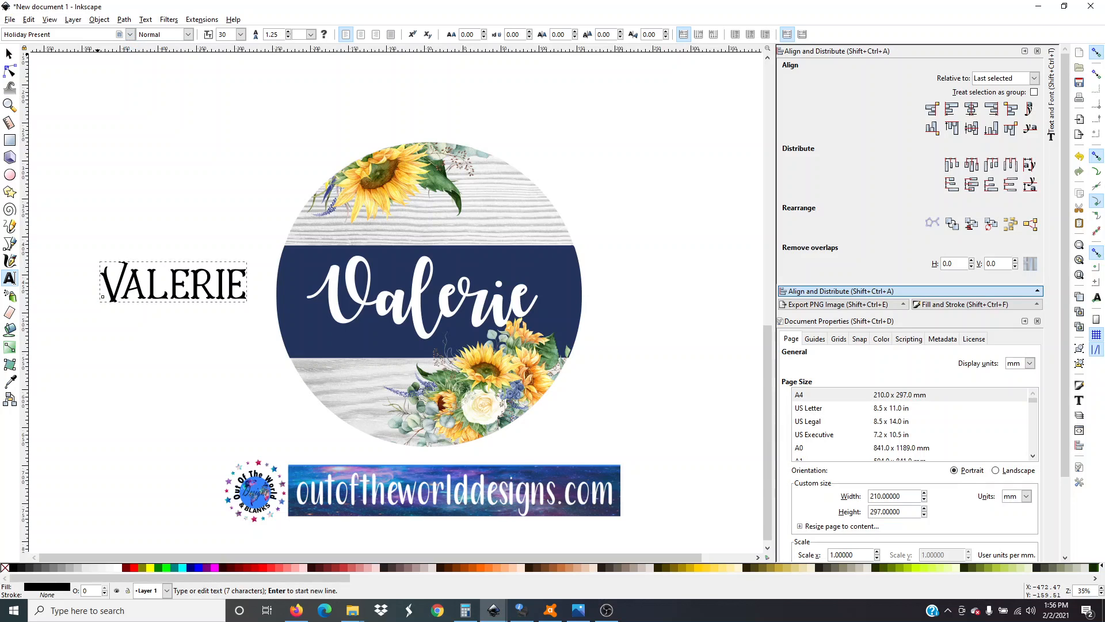
click(130, 36)
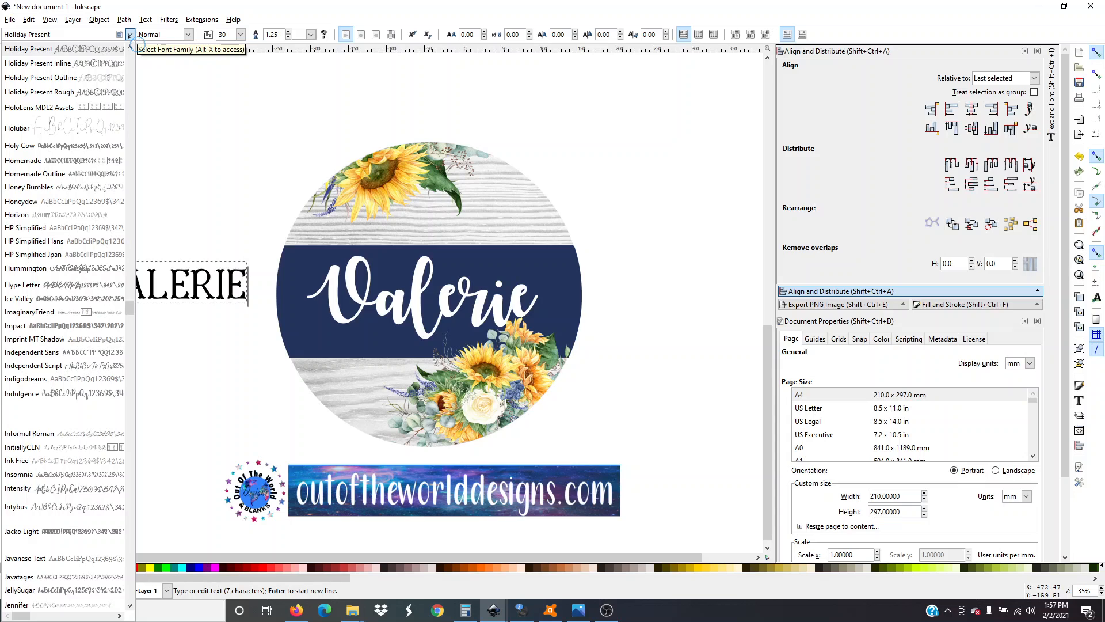
click(65, 173)
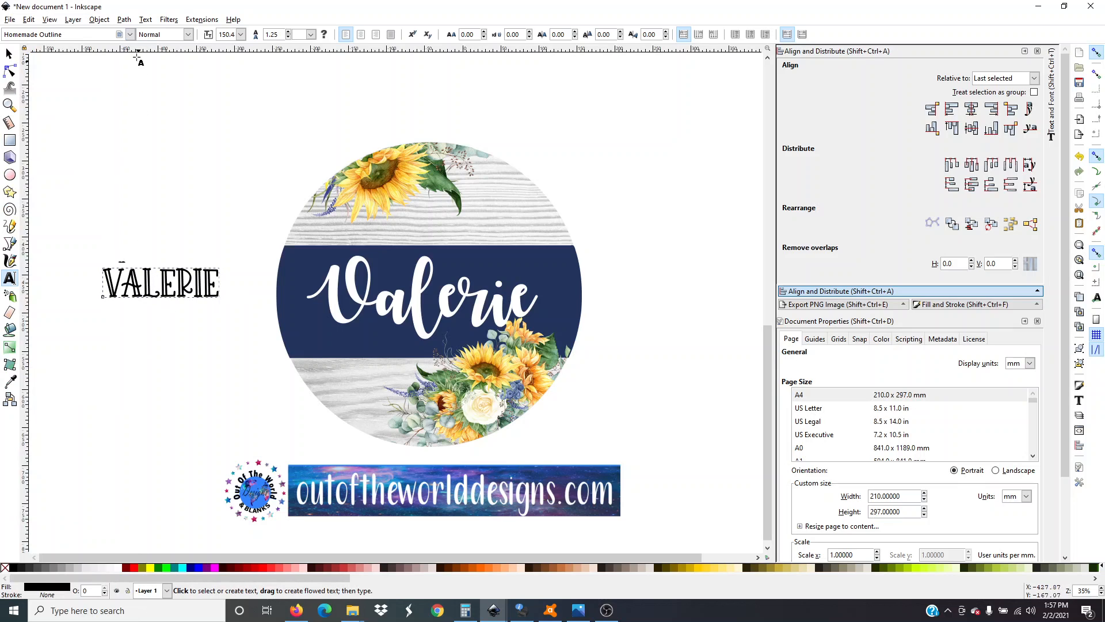
click(132, 36)
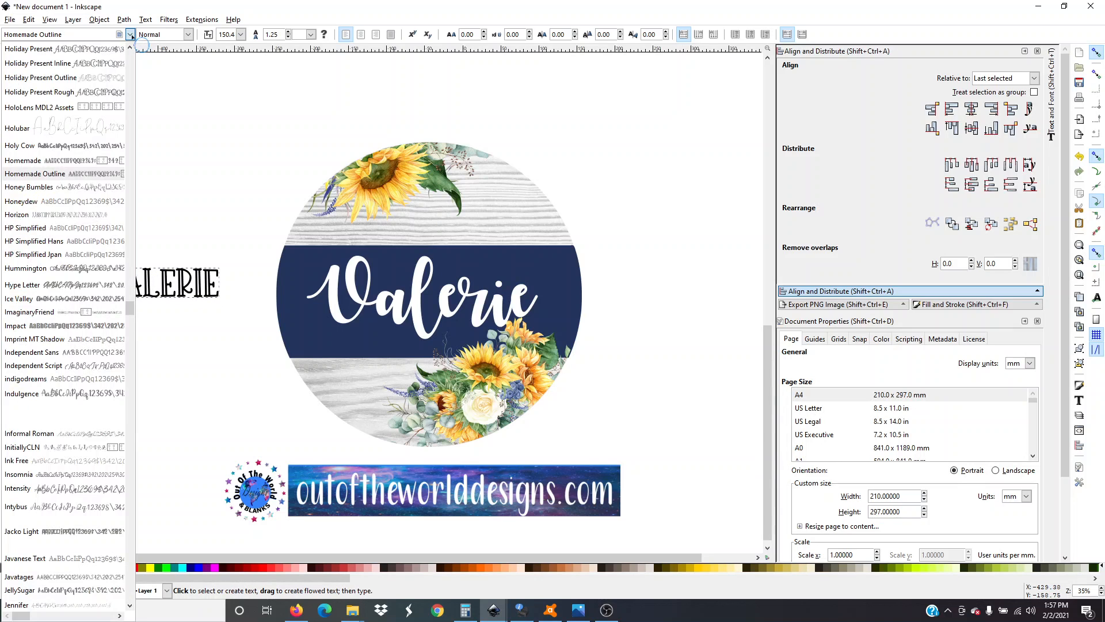
click(86, 203)
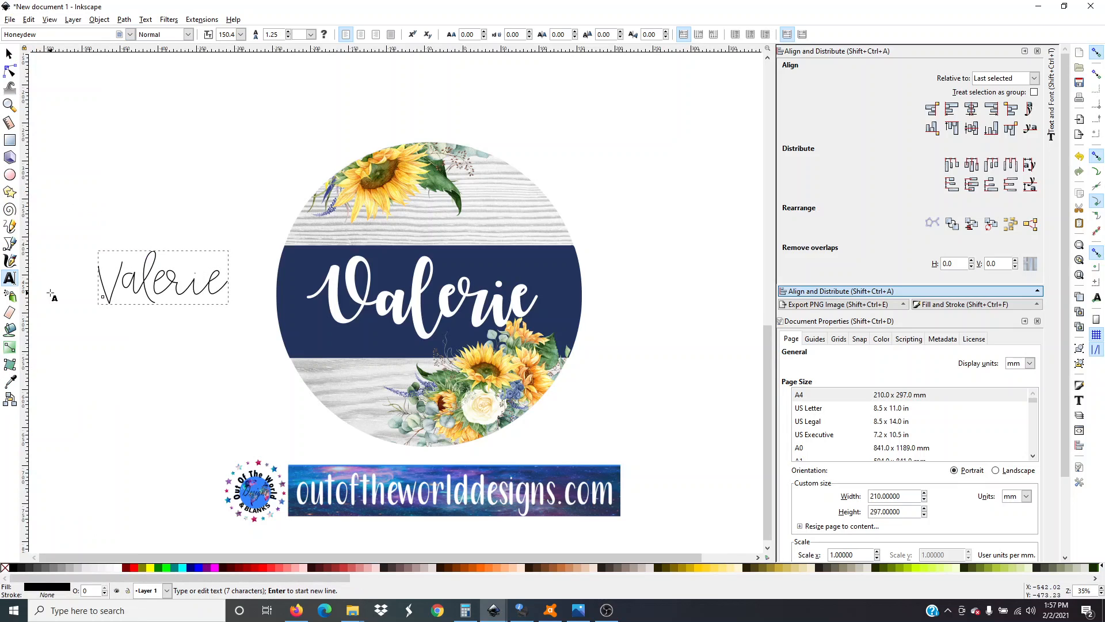
Preview the fonts listed after Honeydew on the name text, through Hummington and Impact to Independent Sans
key(Down)
key(Down)
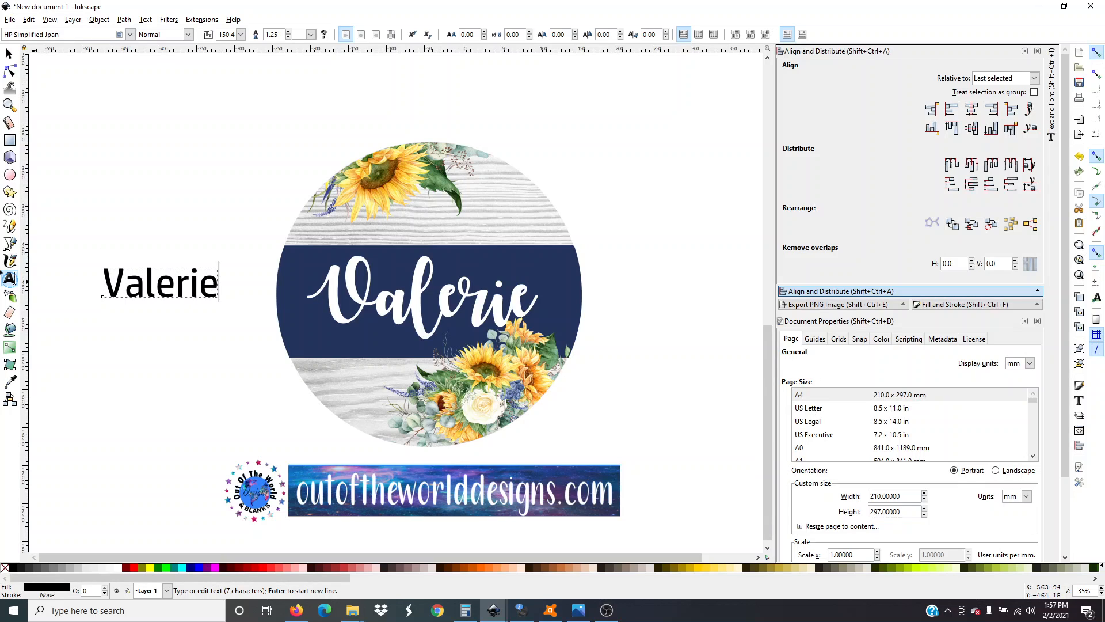
key(Down)
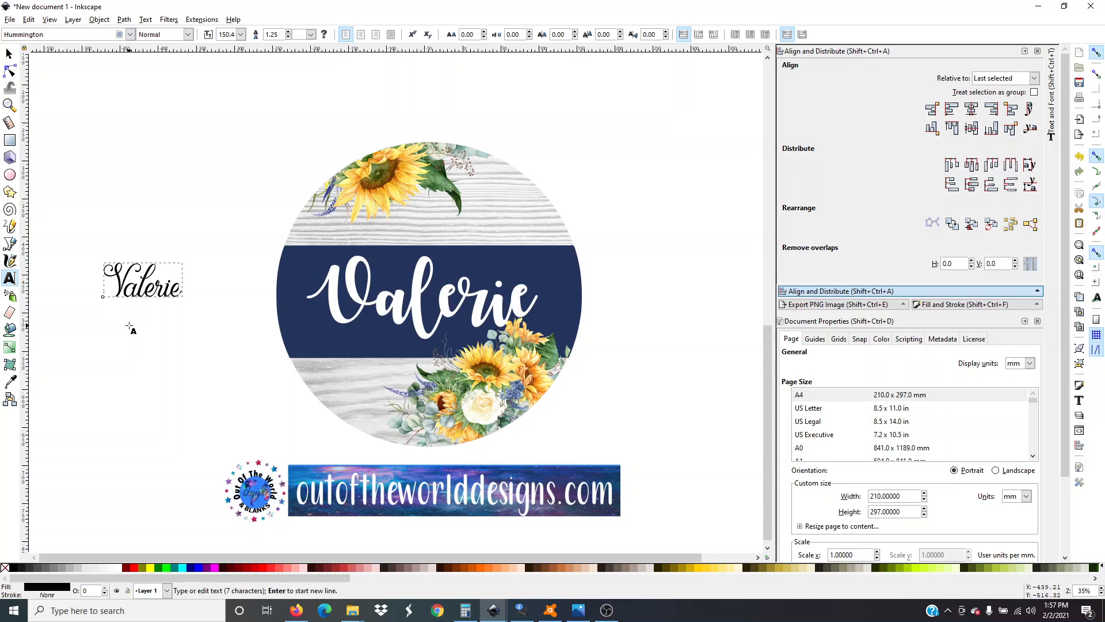
key(Down)
key(Down)
key(Down)
key(Down)
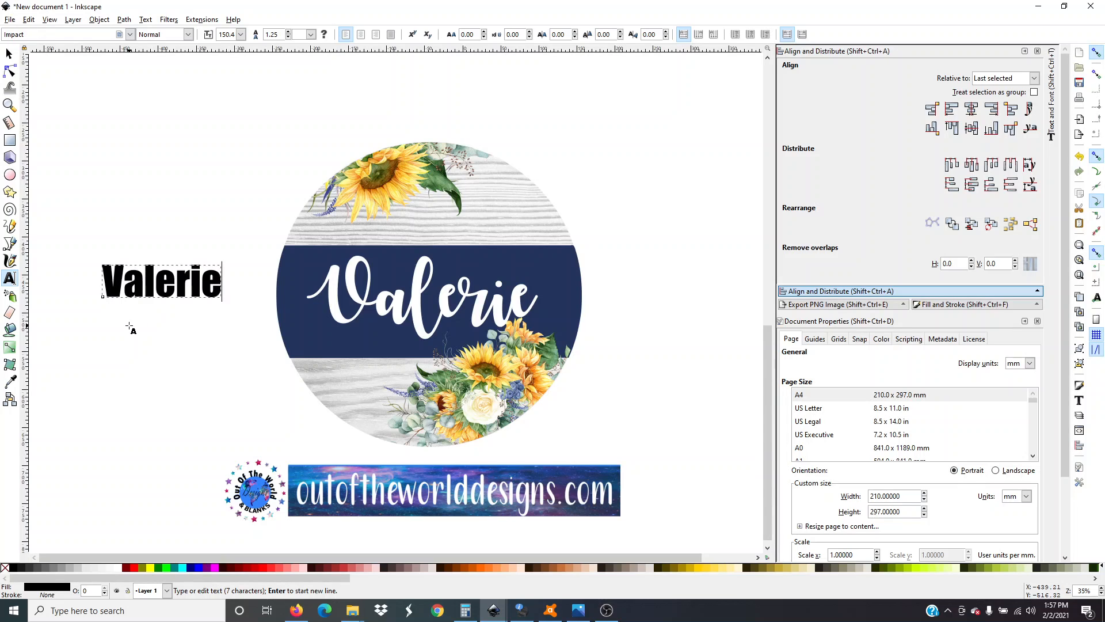
key(Down)
key(Down)
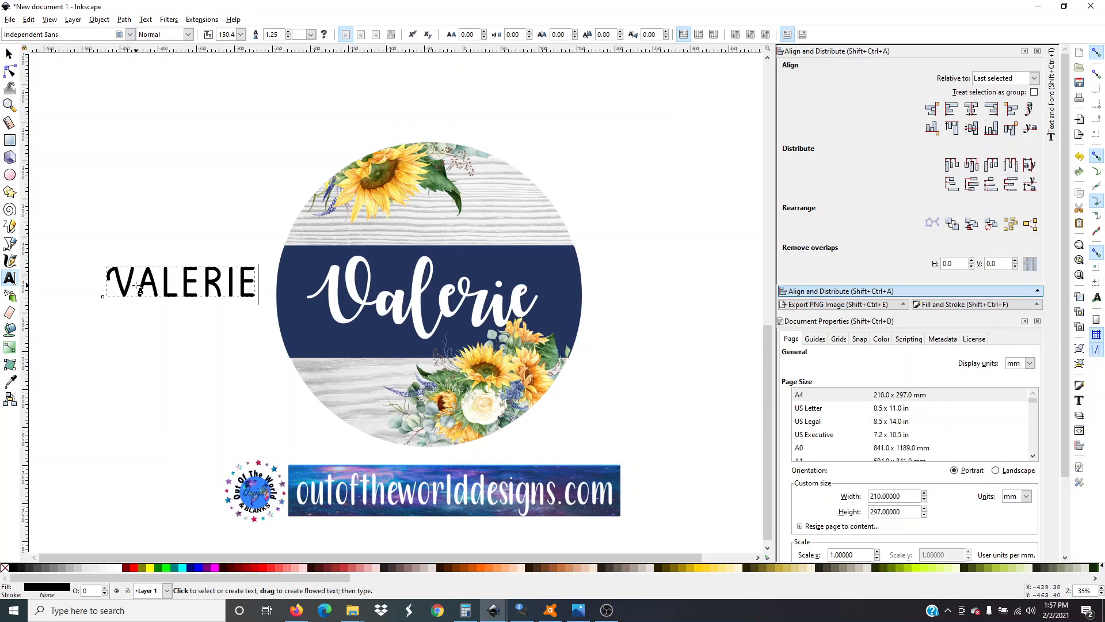
Return the name text to Honeydew and preview the fonts listed before it, including Honey Bumbles and Homemade Outline
click(130, 34)
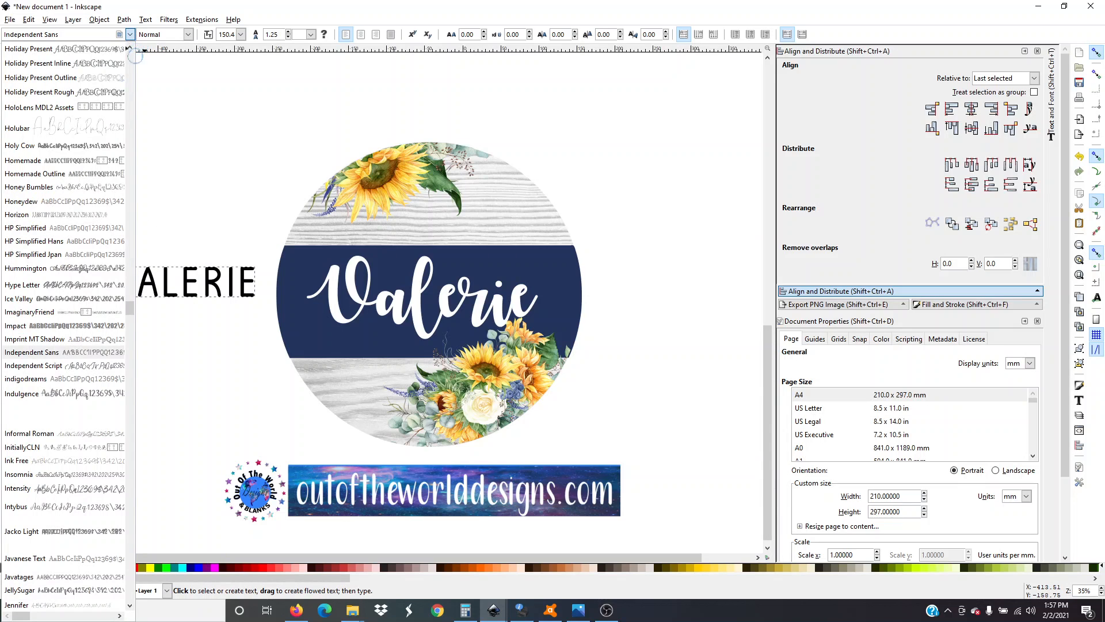
click(80, 200)
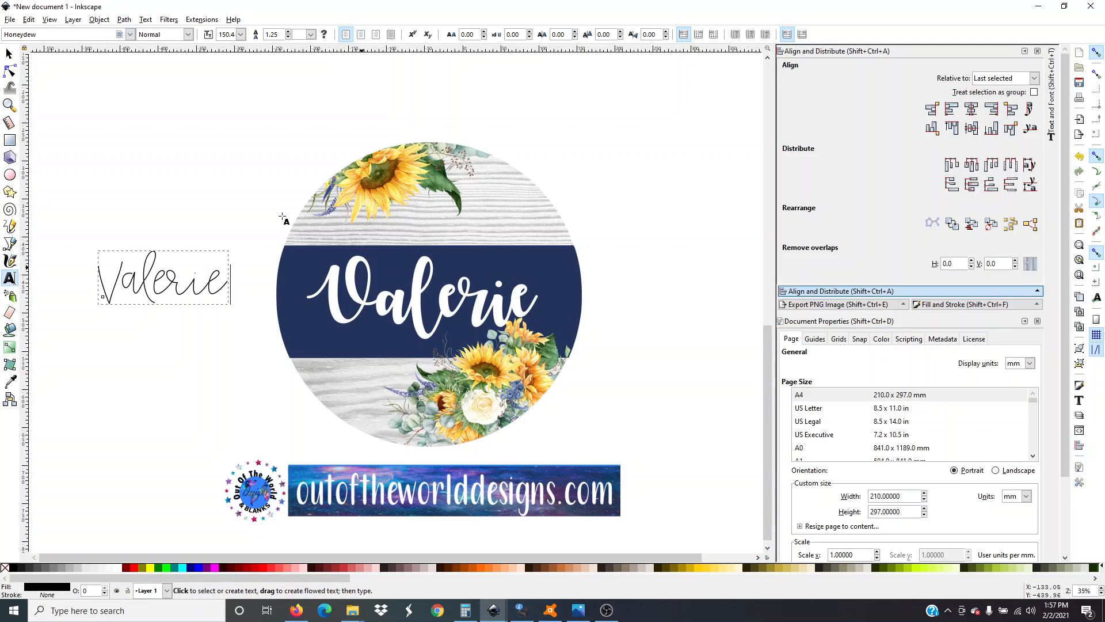
click(130, 34)
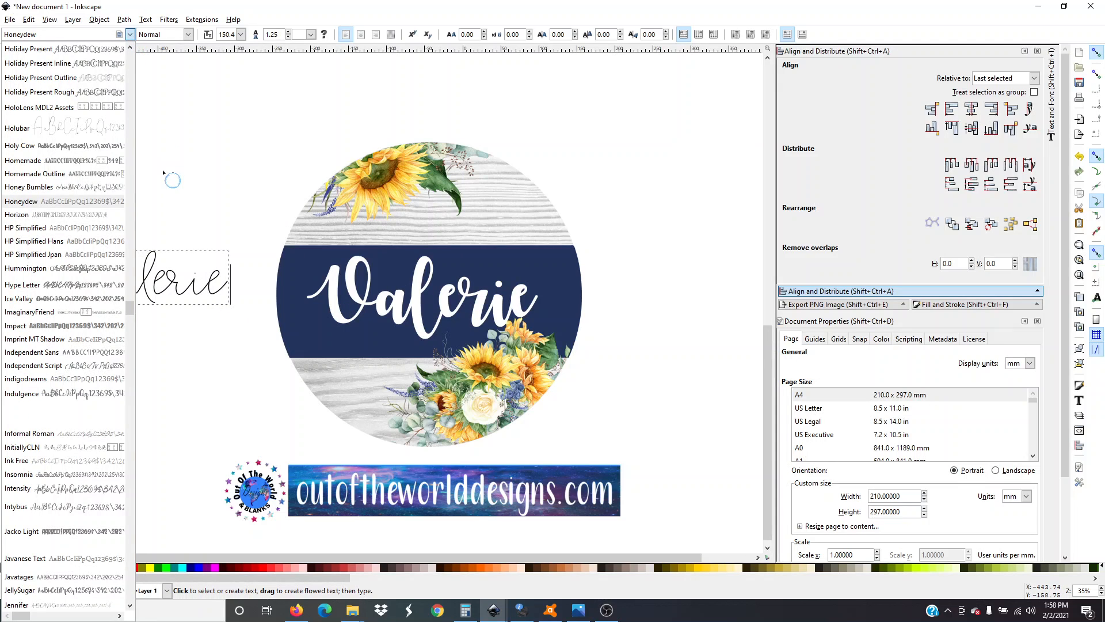
key(Up)
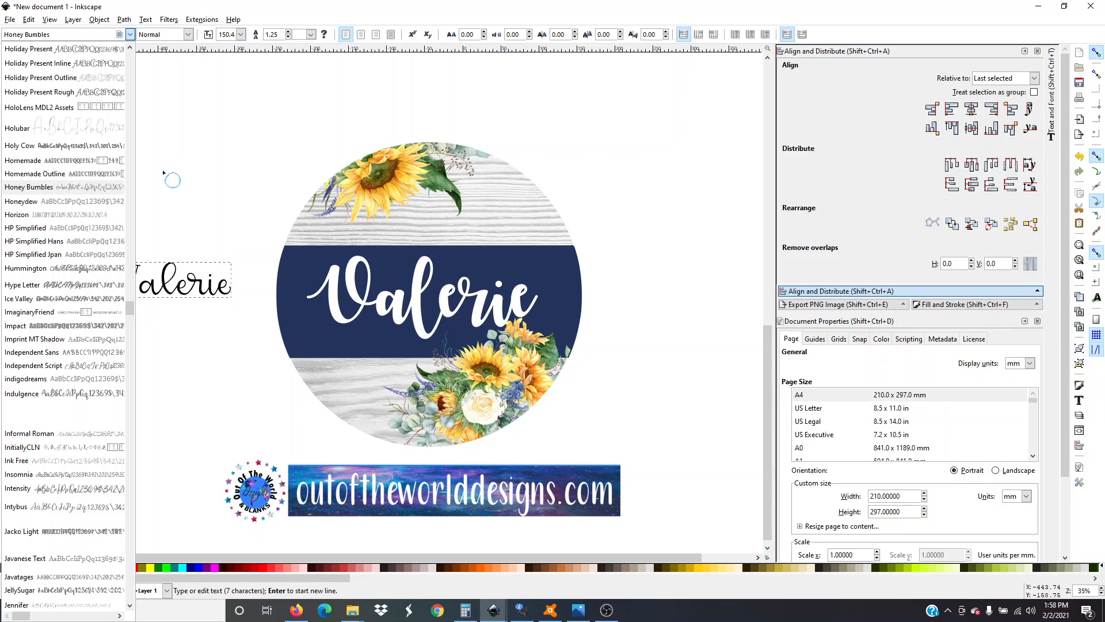
key(Return)
key(Up)
key(Up)
key(Up)
key(Up)
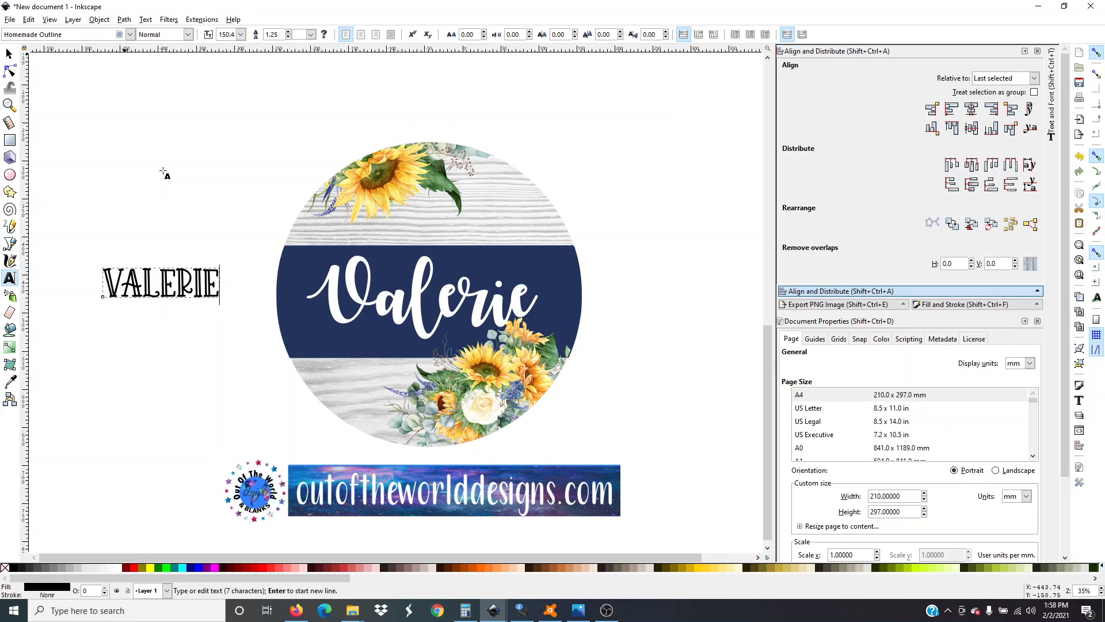
key(Up)
key(Up)
Go forward through the font list on the name text, set its font to Intybus, and select it as an object
key(Down)
key(Down)
key(Down)
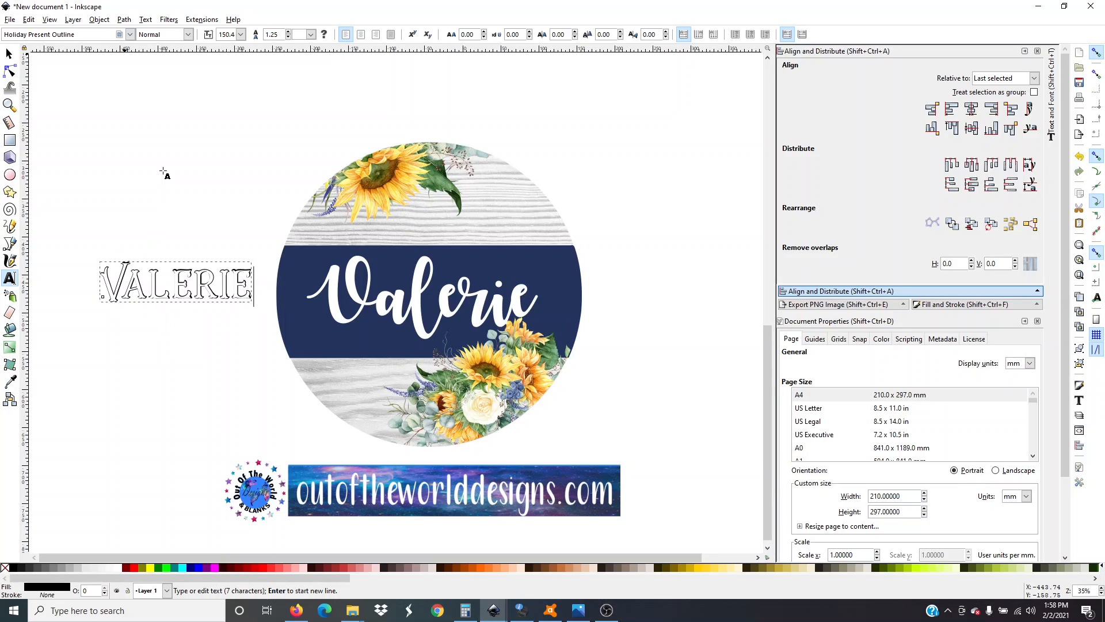
key(Down)
key(Down)
key(Down)
key(Down)
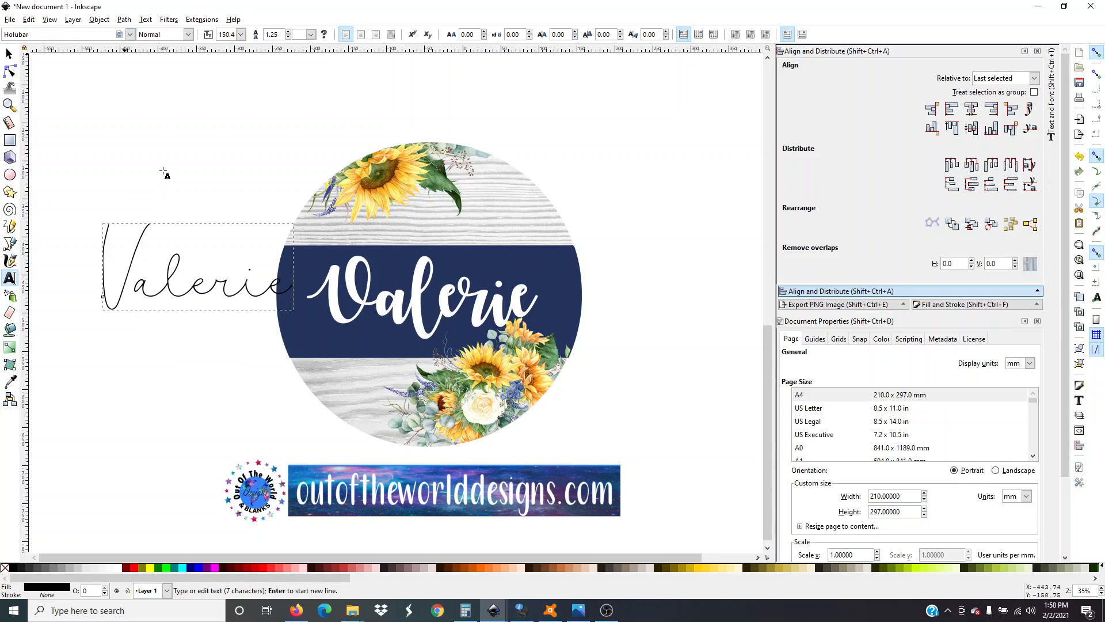
key(Down)
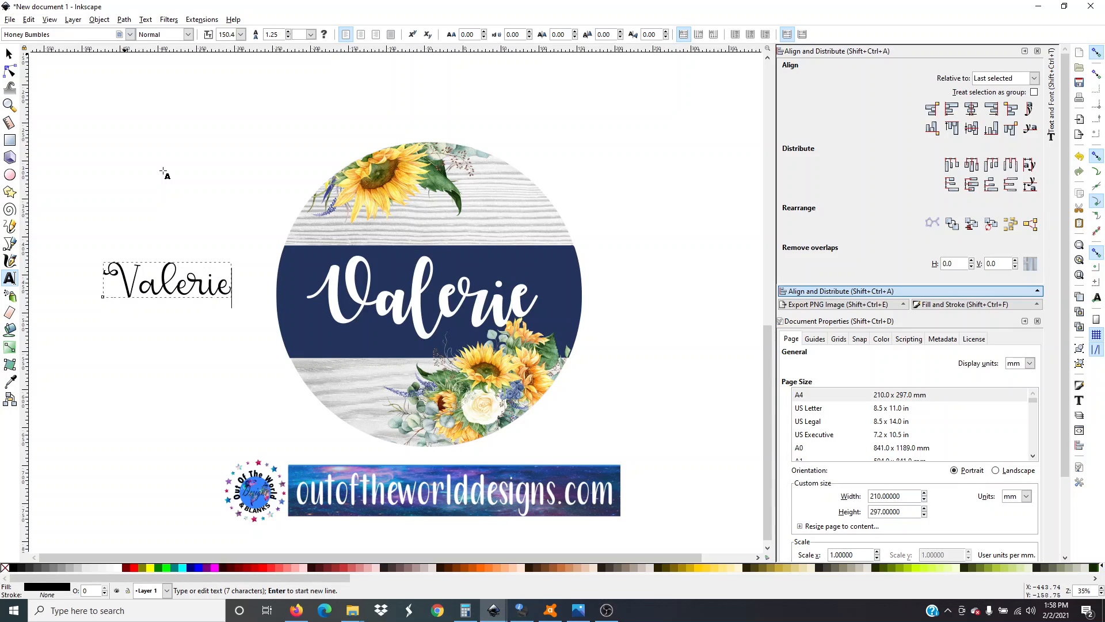
key(Down)
key(Down)
key(Down)
key(Down)
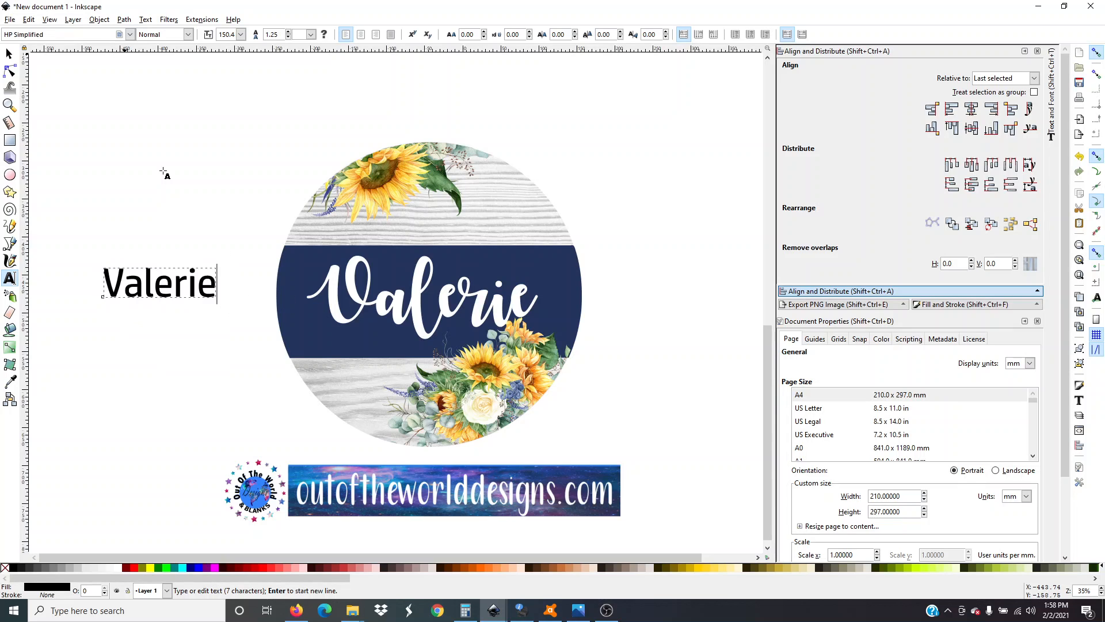
key(Down)
key(Down)
key(Down)
key(Down)
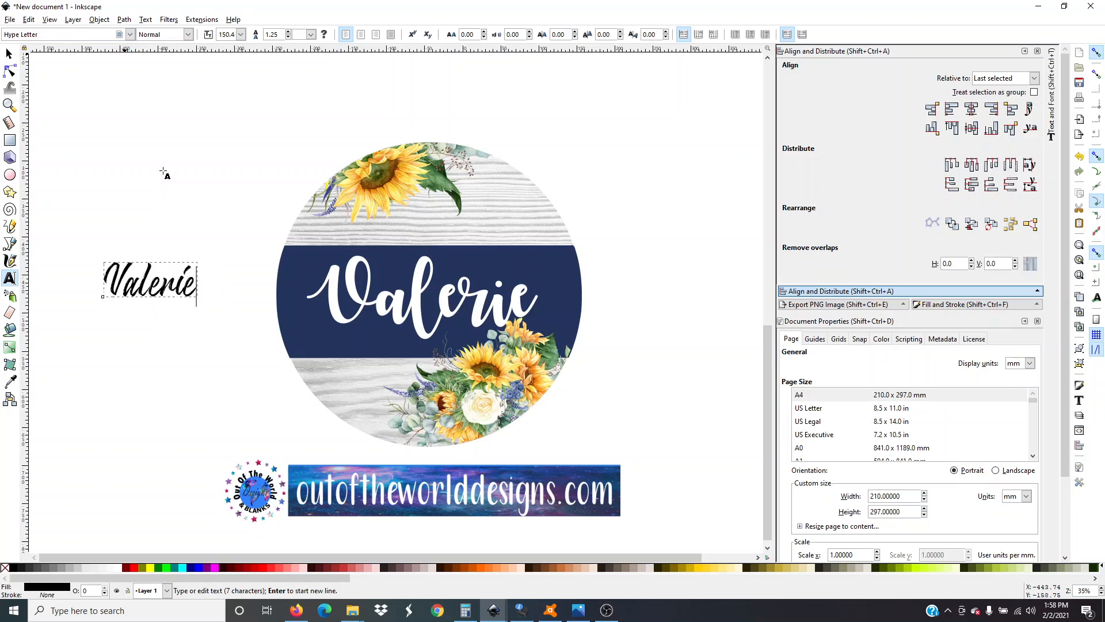
key(Down)
key(Down)
key(Down)
key(Down)
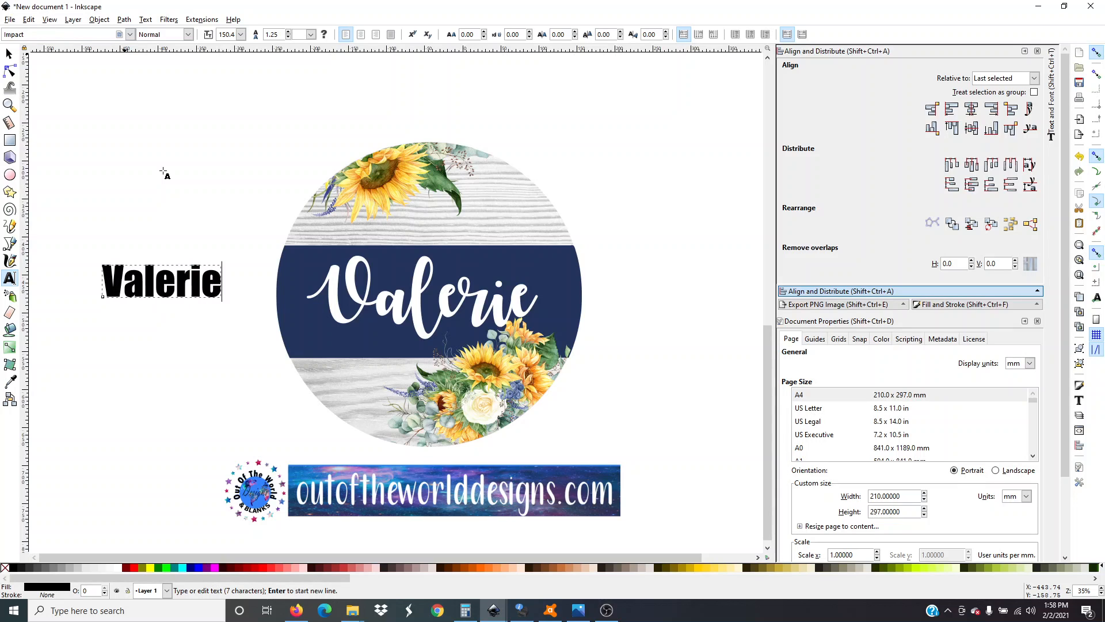
key(Down)
key(Down)
key(Down)
key(Down)
key(Down)
key(Down)
key(Down)
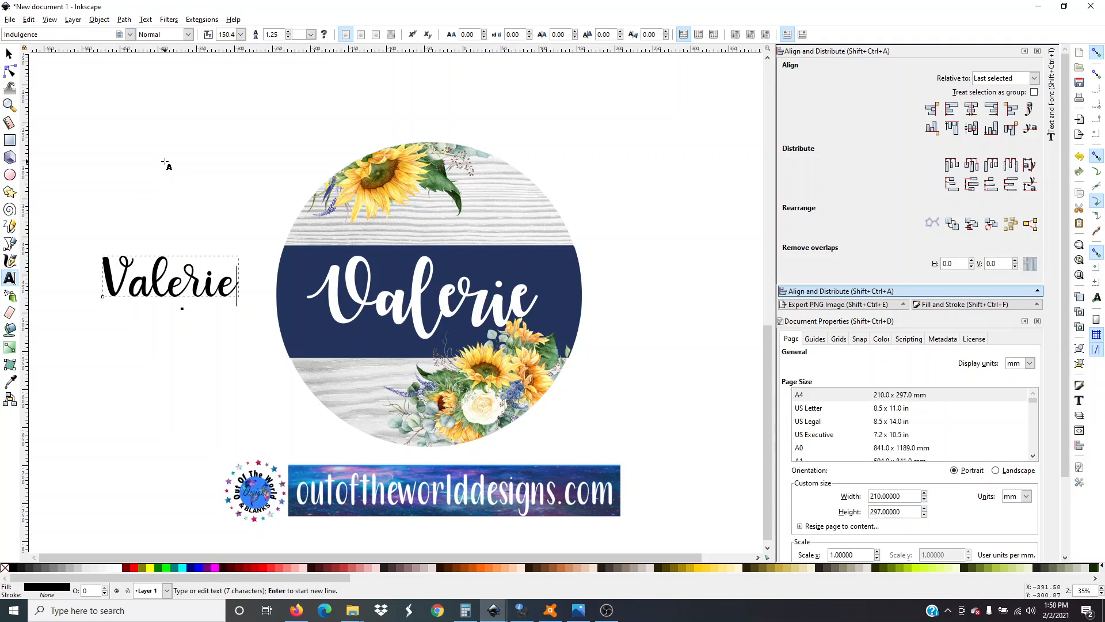
key(Down)
key(Down)
key(Down)
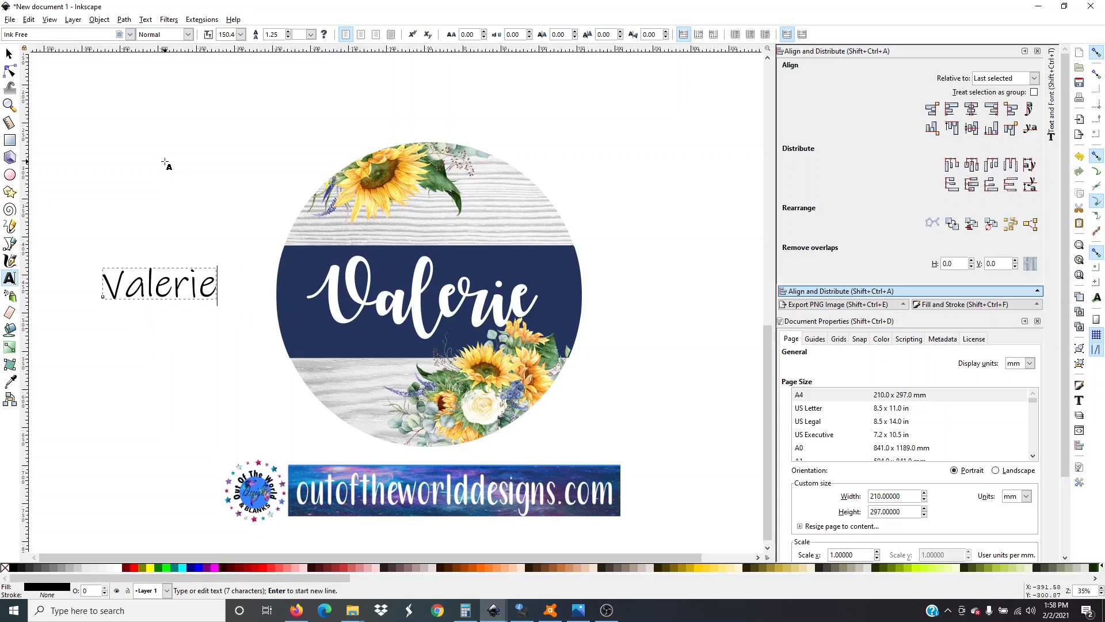
key(Down)
key(Down)
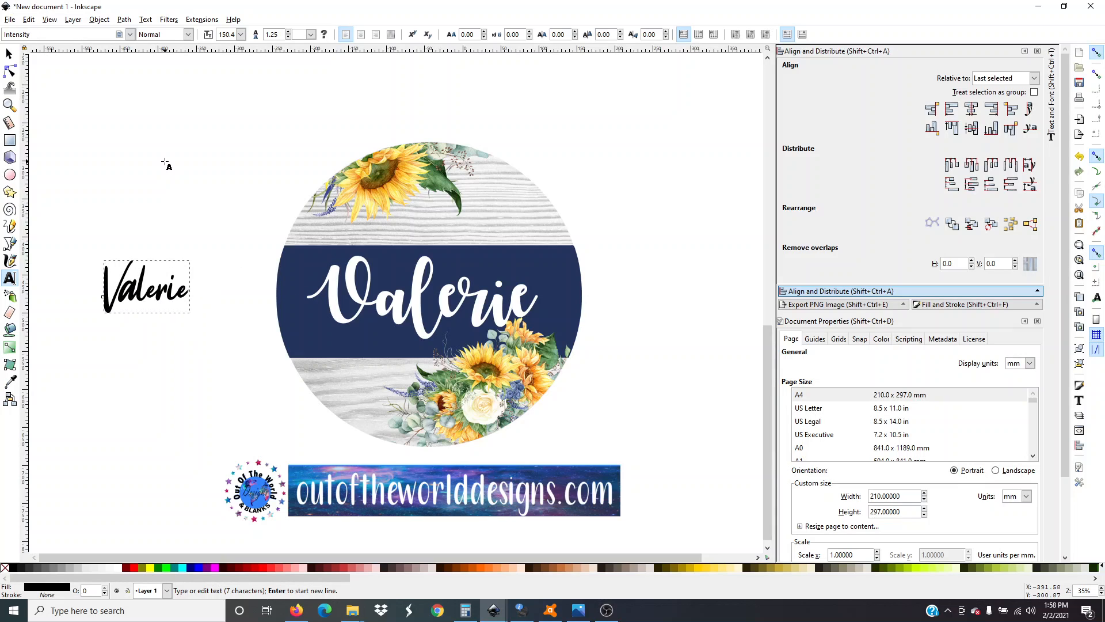
key(Down)
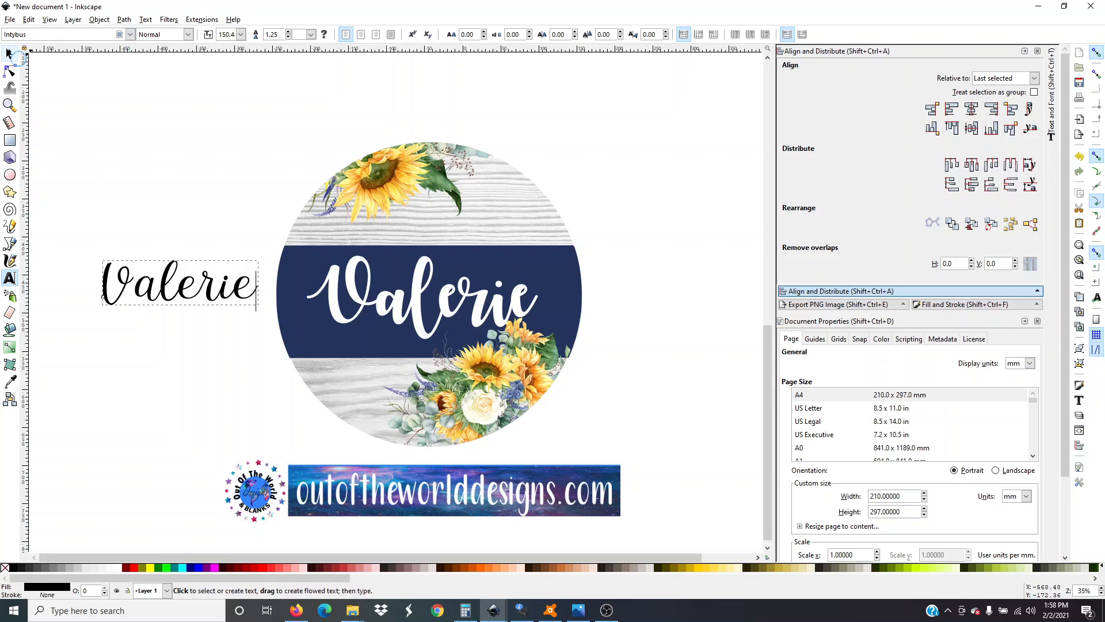
click(8, 53)
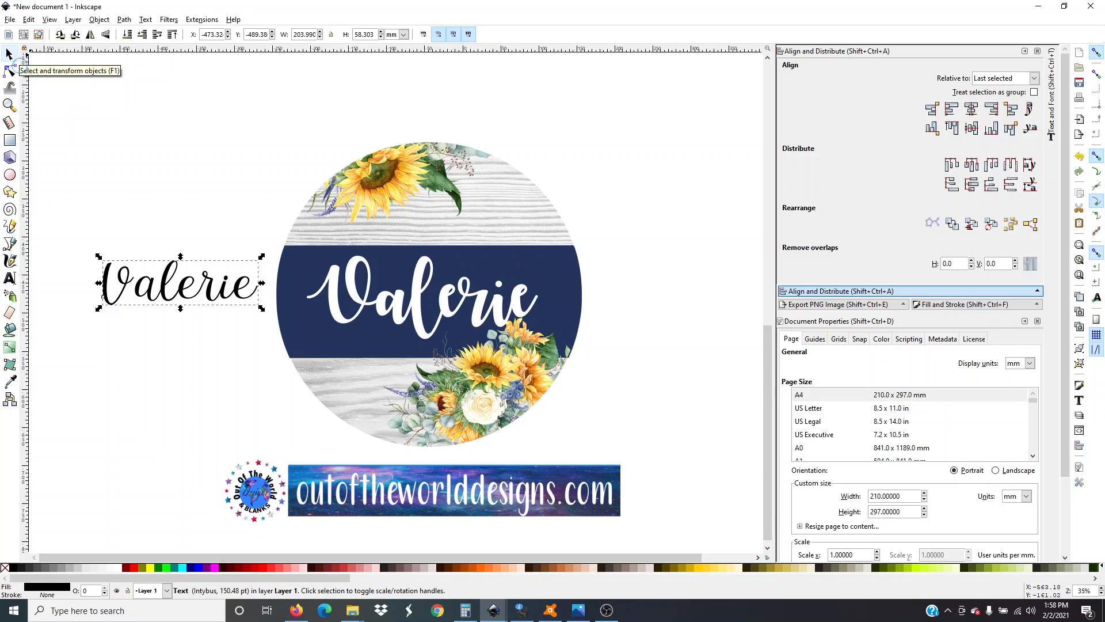
Fill the existing white name group on the round sign red and move it off the circle into empty canvas above the black name
click(334, 290)
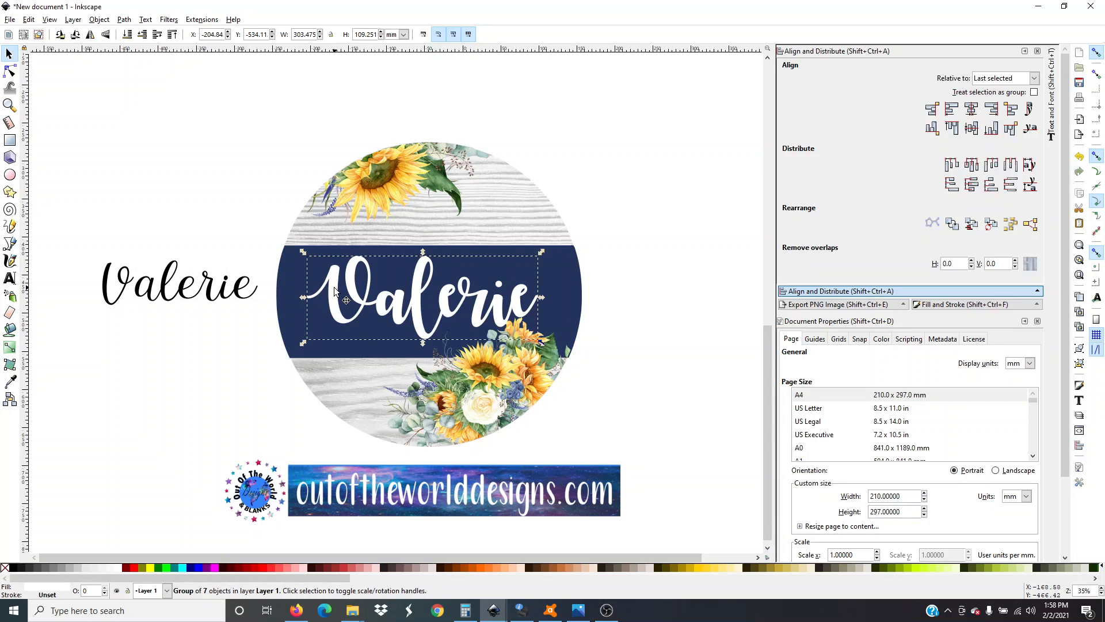
mouse_move(335, 289)
mouse_down()
mouse_move(498, 226)
mouse_move(555, 161)
mouse_move(312, 276)
mouse_move(327, 279)
mouse_move(315, 291)
mouse_up()
click(133, 567)
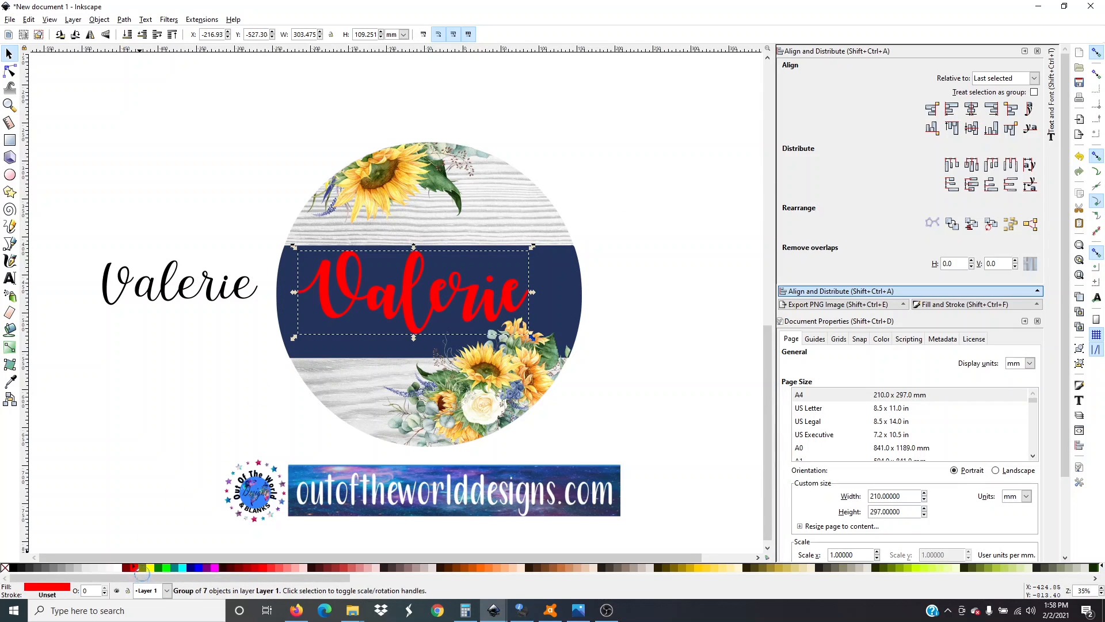
drag(327, 292, 46, 133)
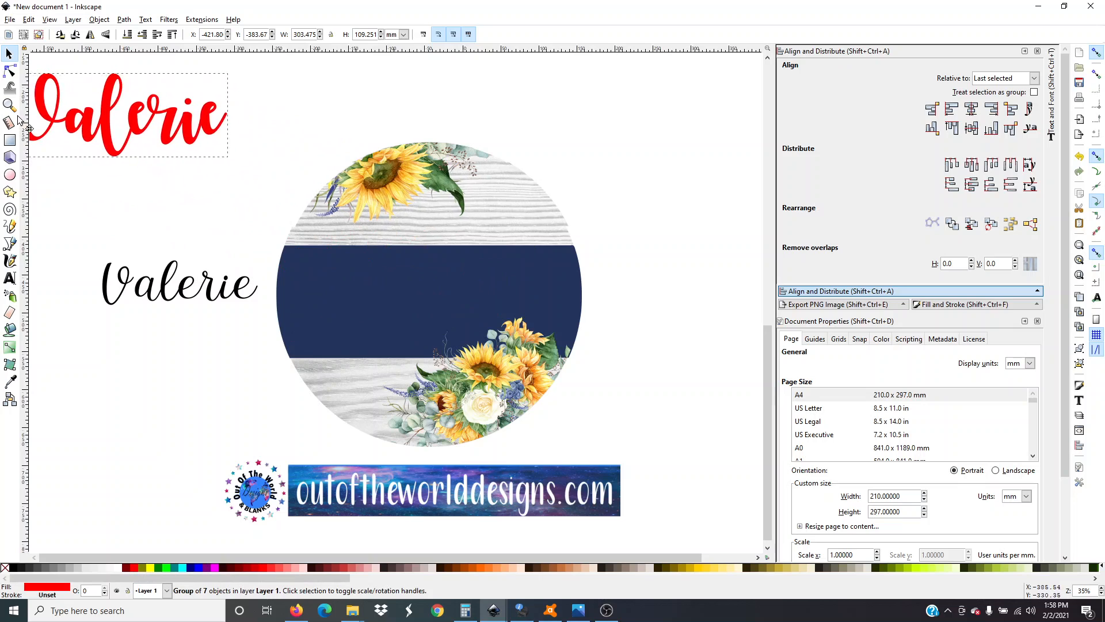
Move the Intybus name text onto the sign's navy band and fill it white
click(122, 288)
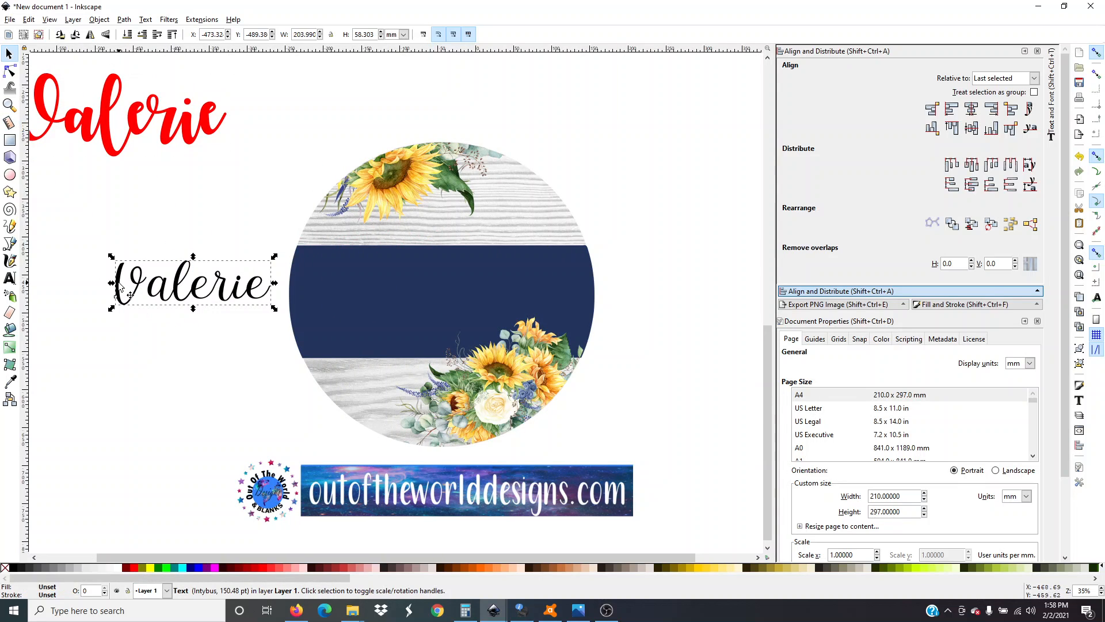
drag(125, 283, 332, 278)
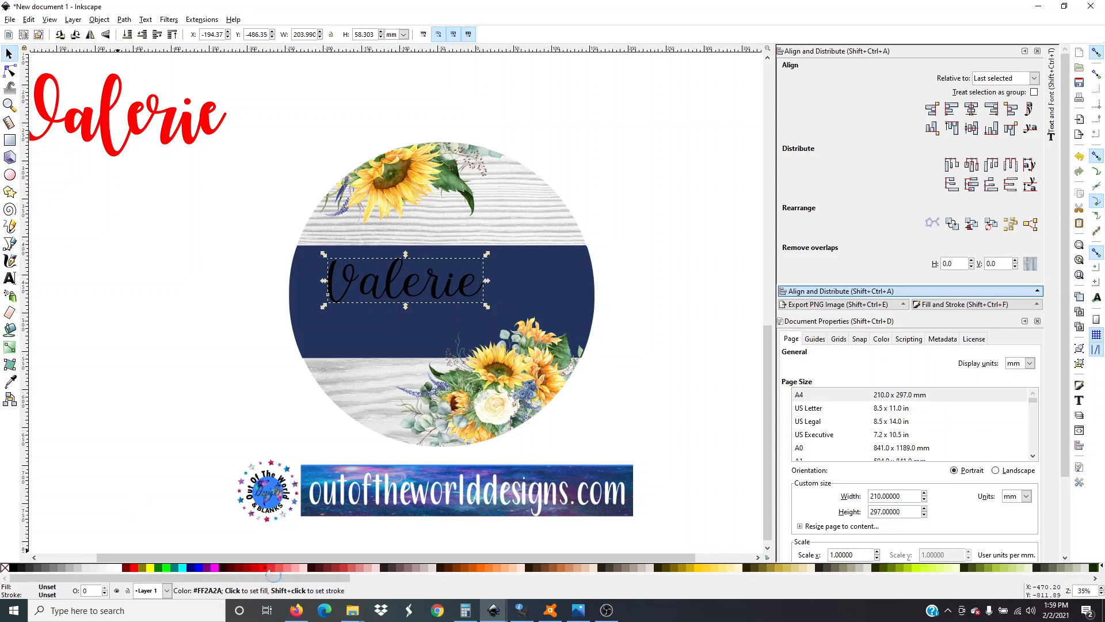
click(120, 567)
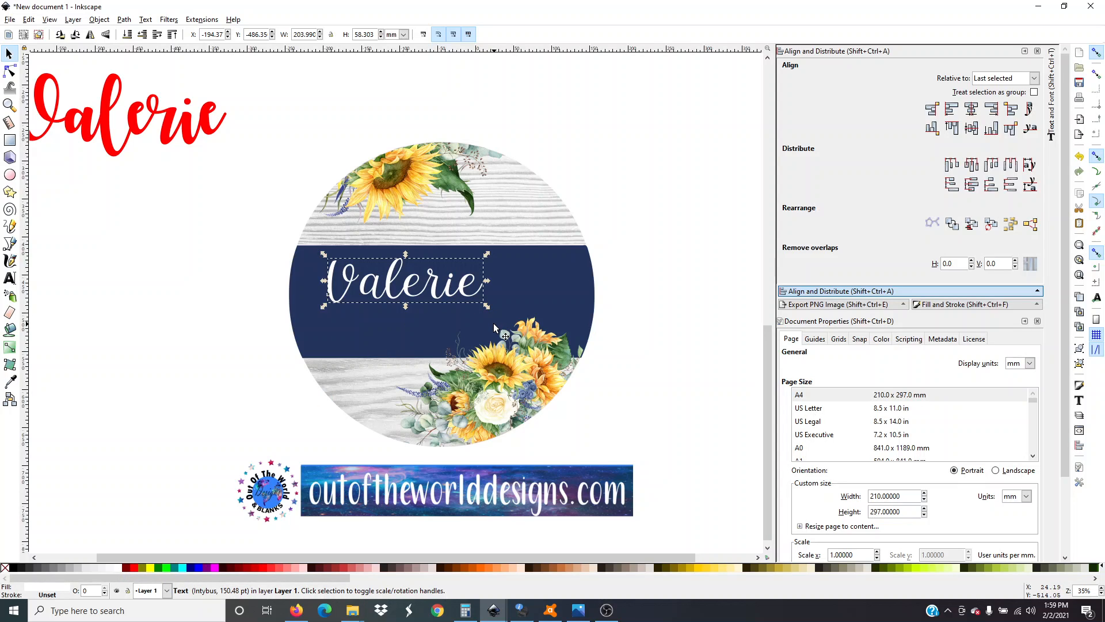
Scale the white name proportionally to about 312 mm wide and nudge it into place on the navy band
key(ctrl)
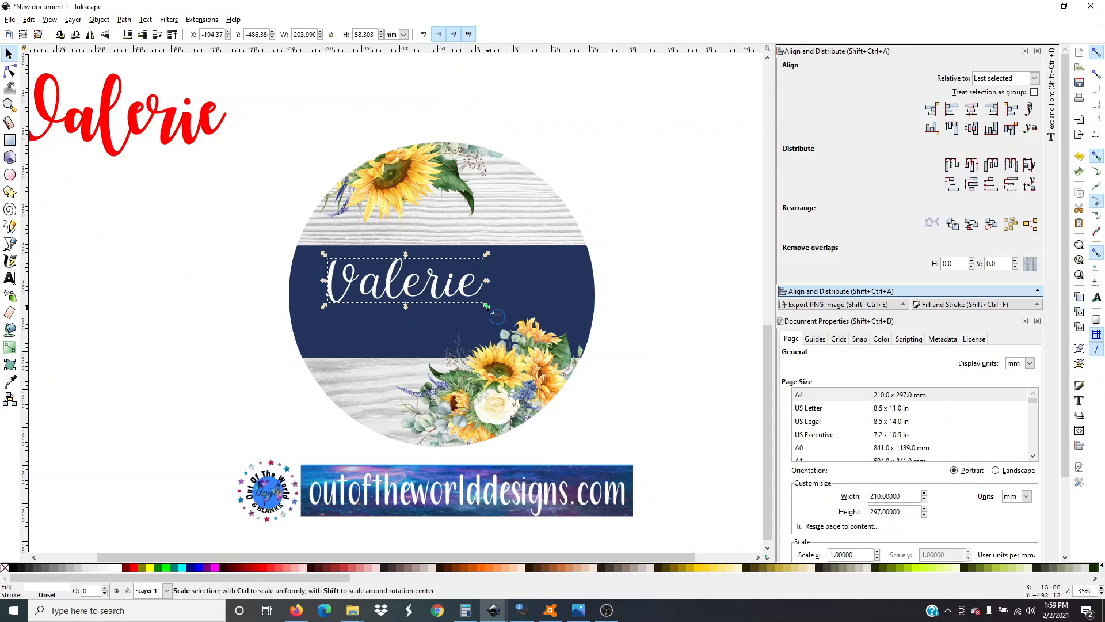
drag(486, 306, 565, 327)
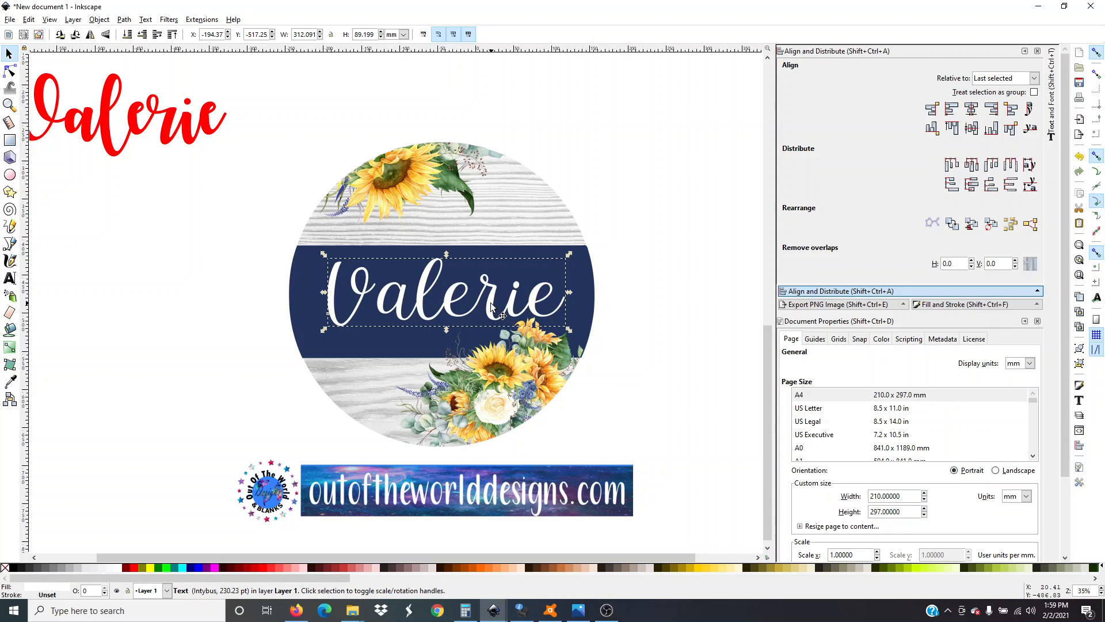
mouse_move(491, 307)
mouse_down()
mouse_move(460, 311)
mouse_move(502, 310)
mouse_move(464, 307)
mouse_move(482, 305)
mouse_up()
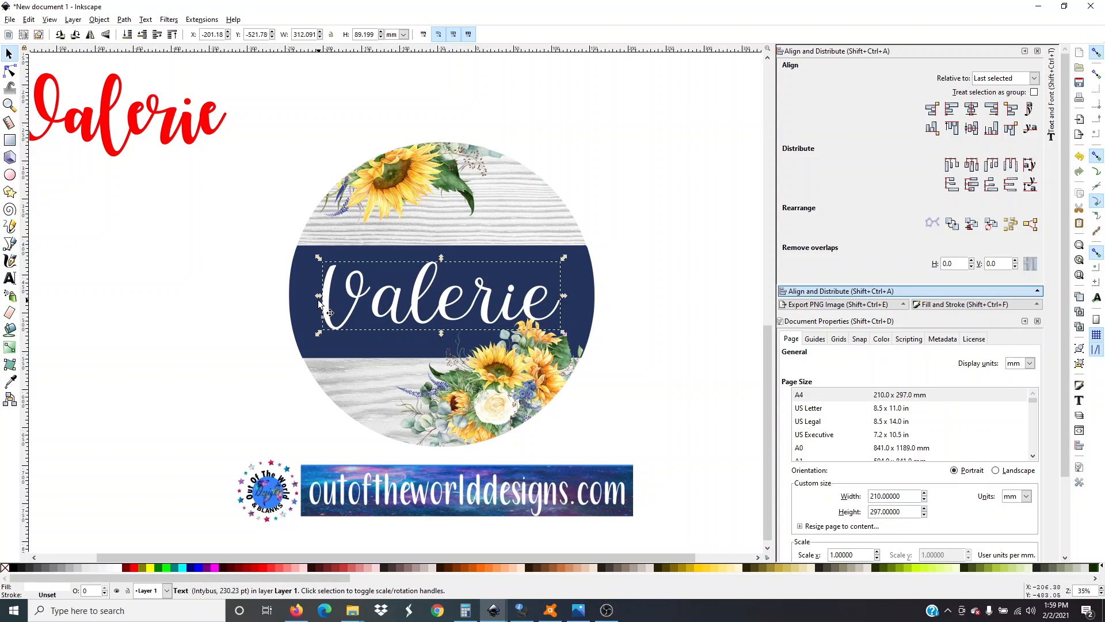
Try widening the name, adjust it to about 317 mm wide and 97 mm high, and reposition it on the navy band
drag(318, 296, 185, 291)
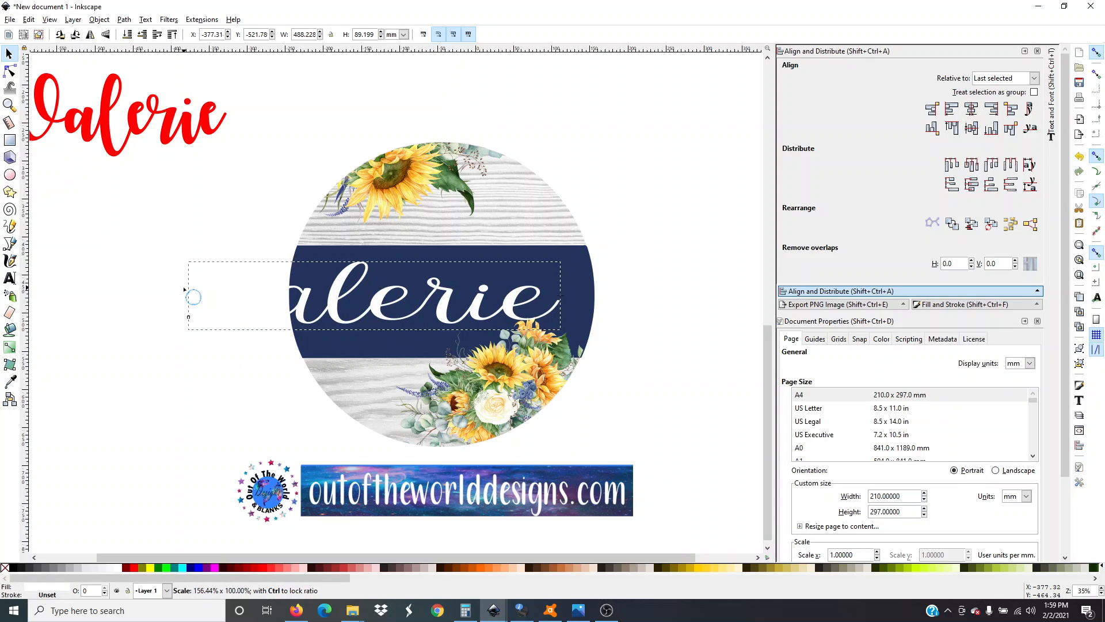
drag(186, 290, 317, 295)
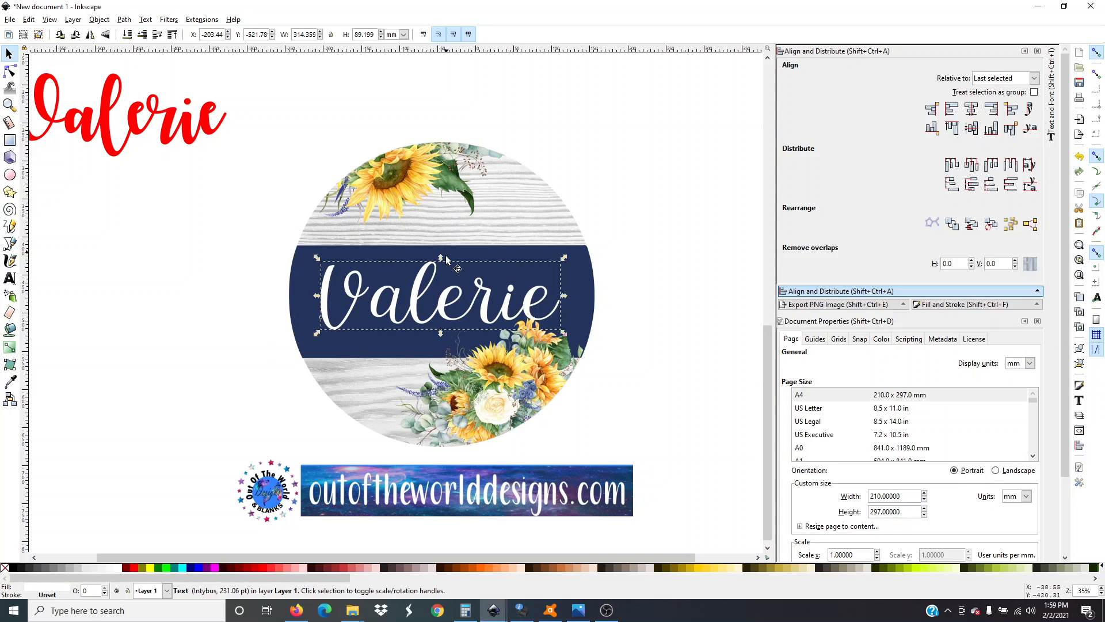
mouse_move(440, 258)
mouse_down()
mouse_move(444, 229)
mouse_move(447, 265)
mouse_move(450, 254)
mouse_up()
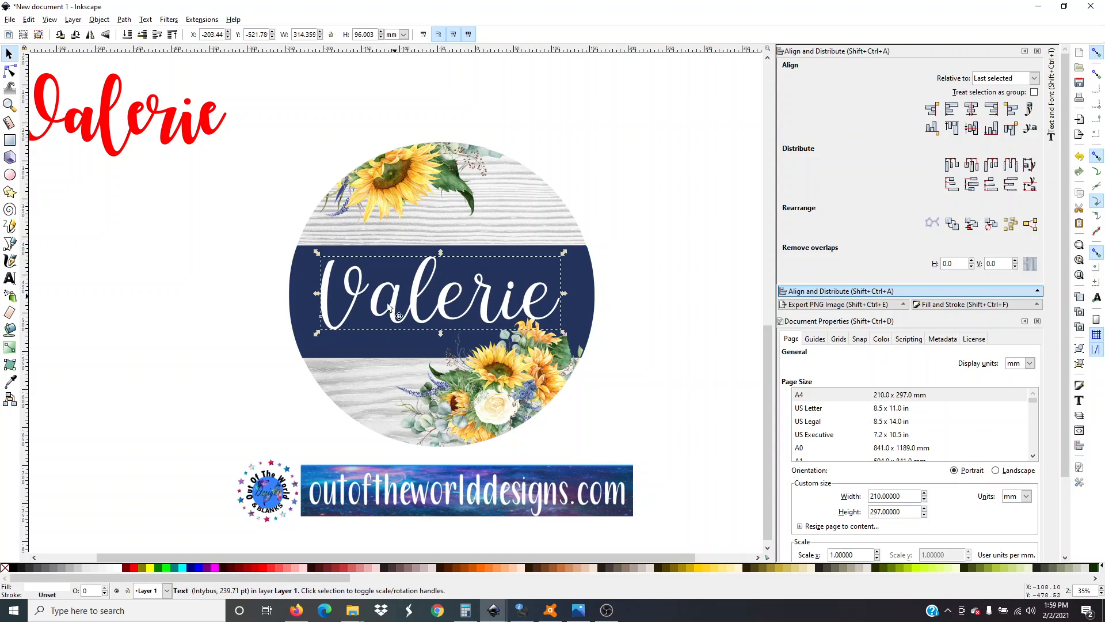
drag(317, 336, 317, 282)
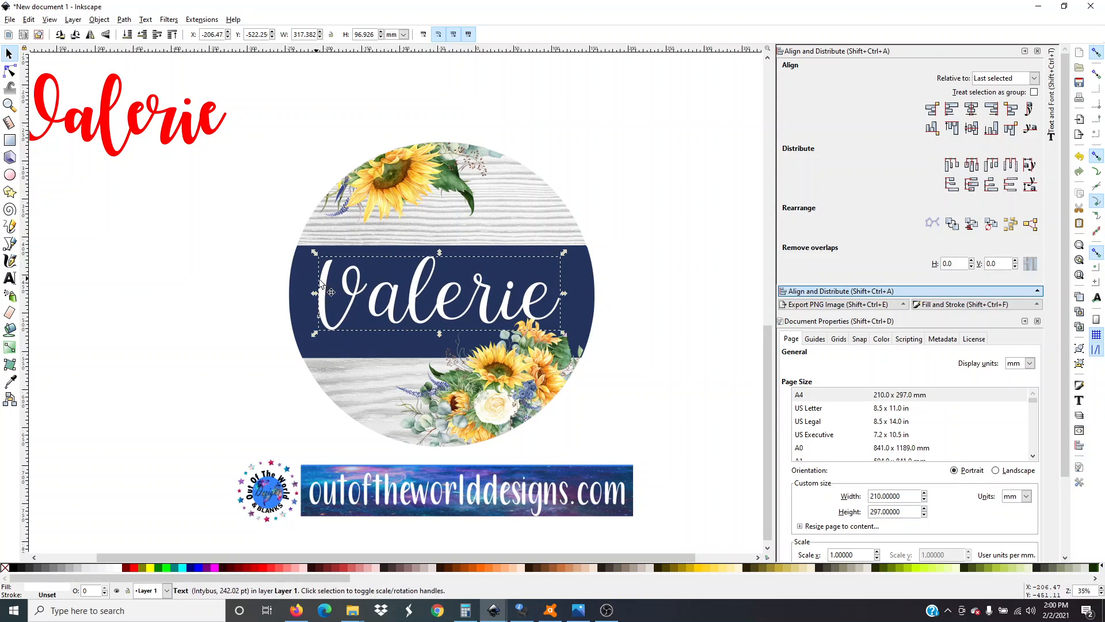
drag(408, 314, 391, 311)
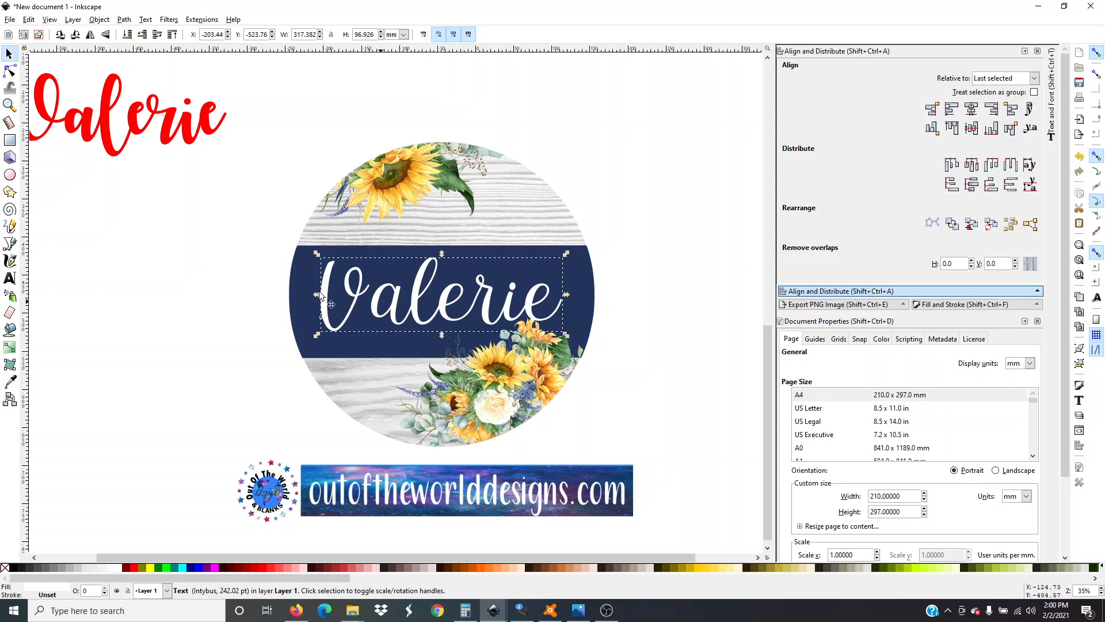
Move the white name text to Layer 1 and reselect it
click(341, 348)
click(325, 304)
right_click(323, 291)
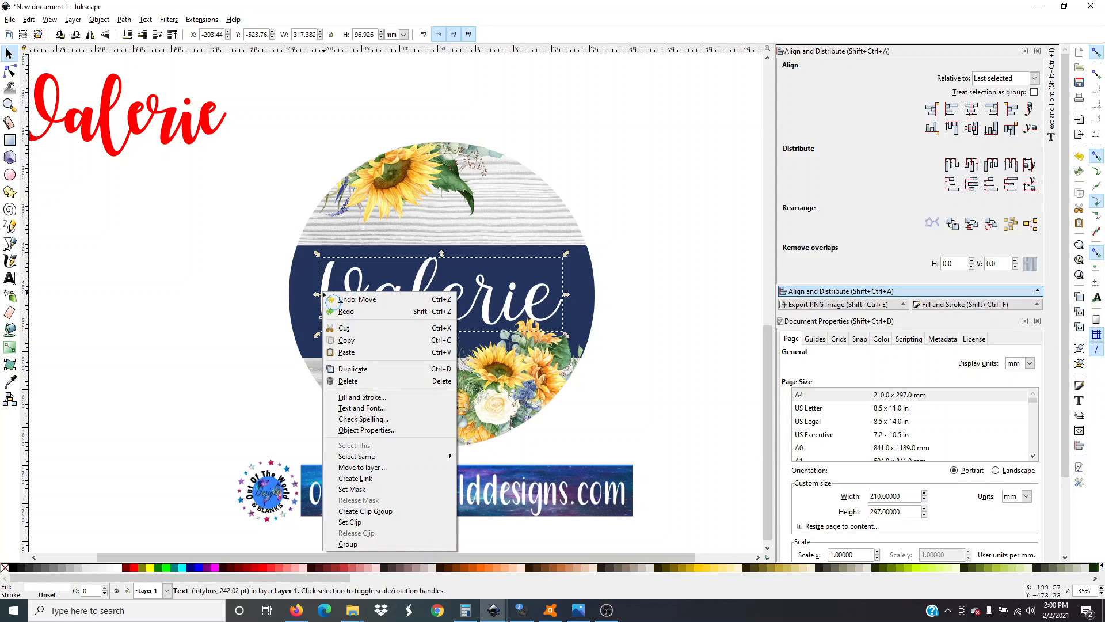
click(371, 468)
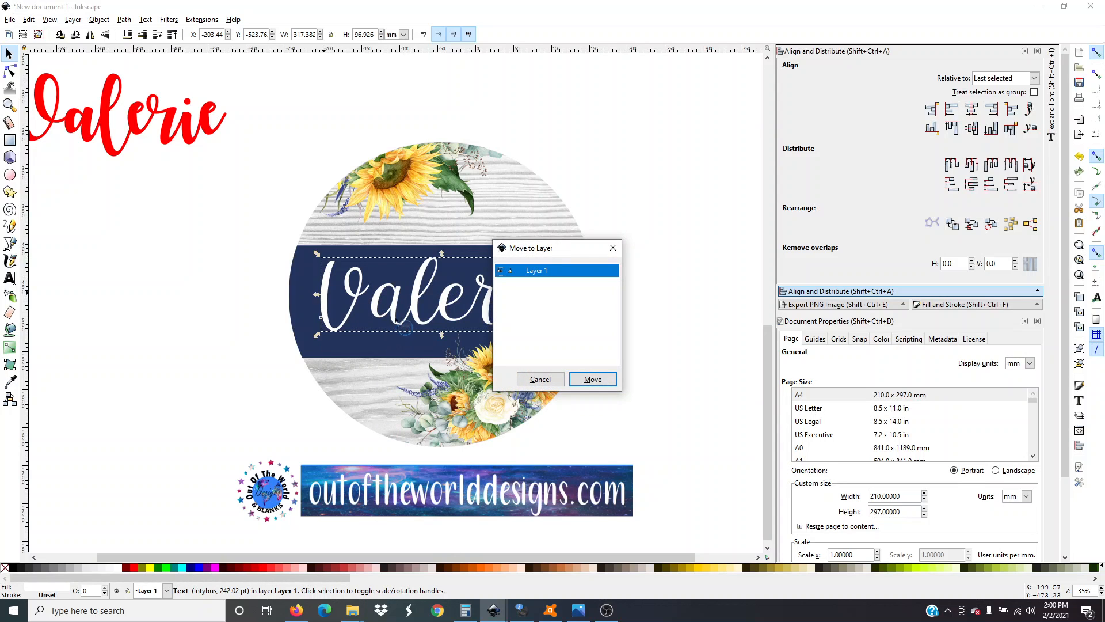
click(592, 379)
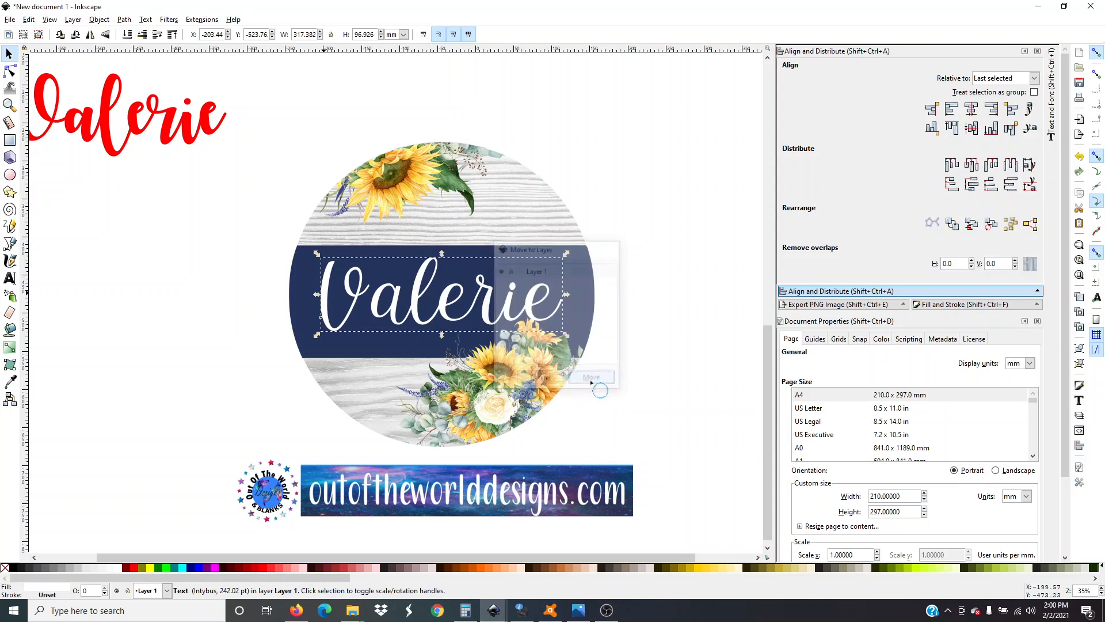
click(230, 256)
click(323, 287)
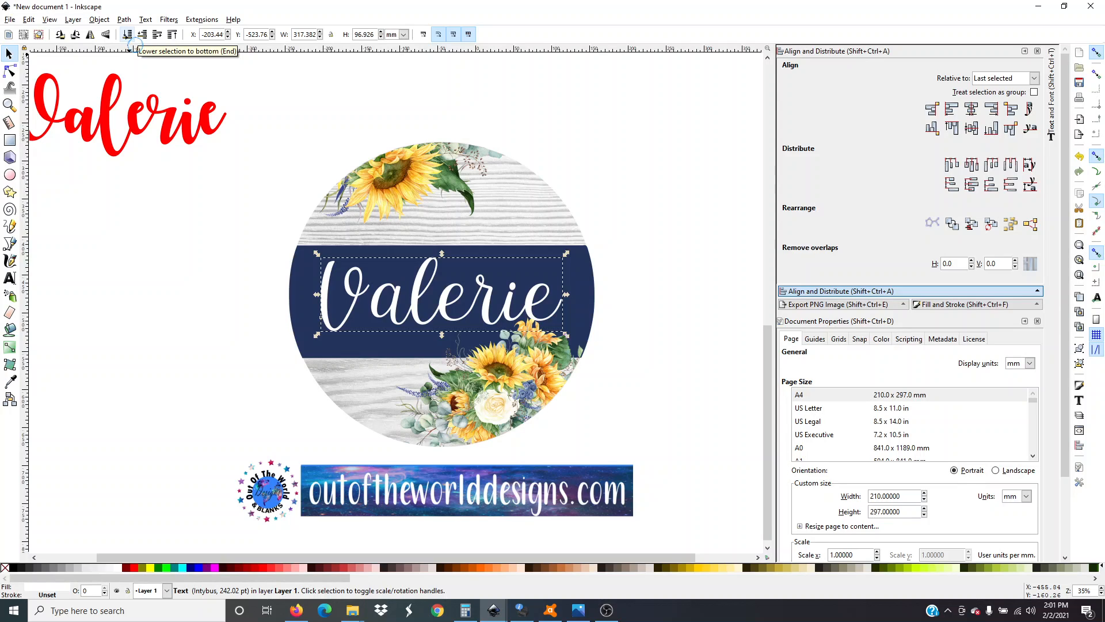
Lower the name text to the bottom, raise it to the top, lower it again, and reselect it behind the round image
click(128, 35)
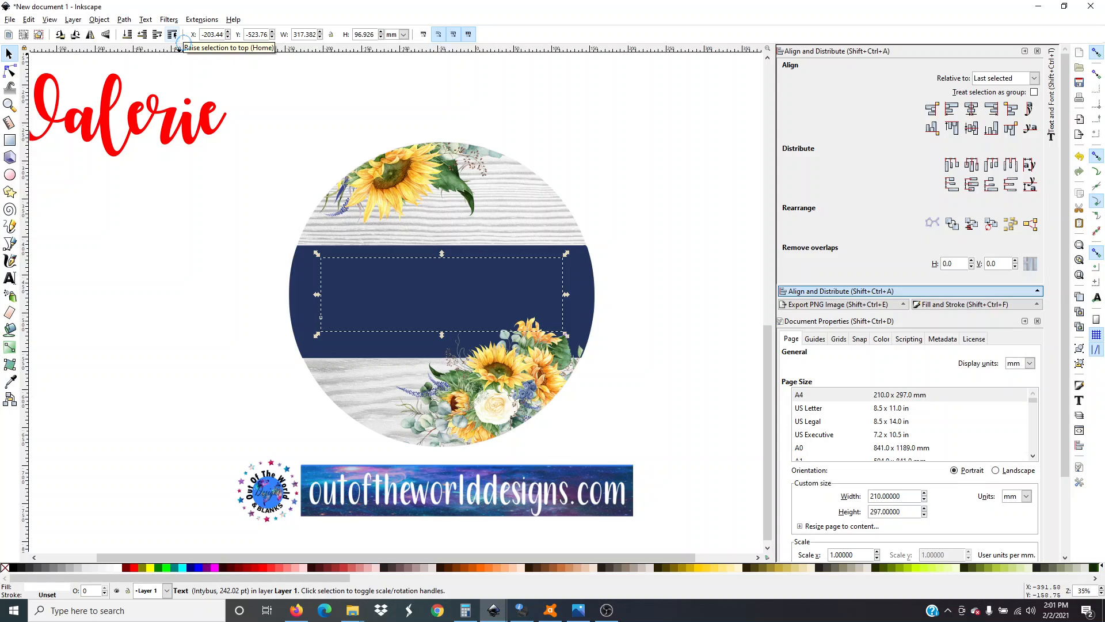
click(172, 34)
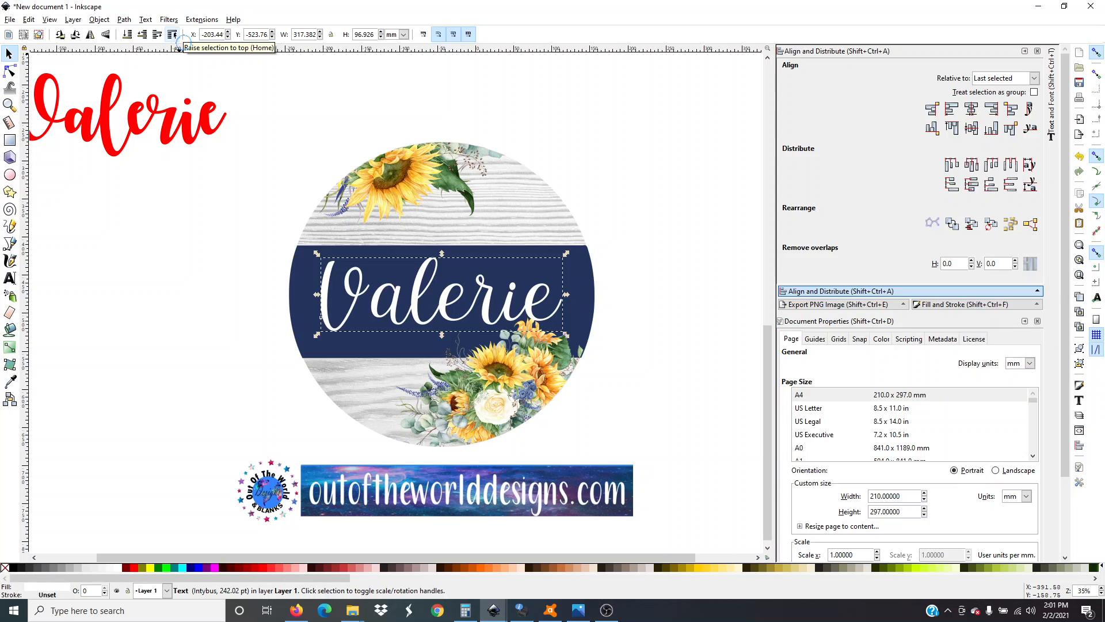
click(127, 34)
click(217, 284)
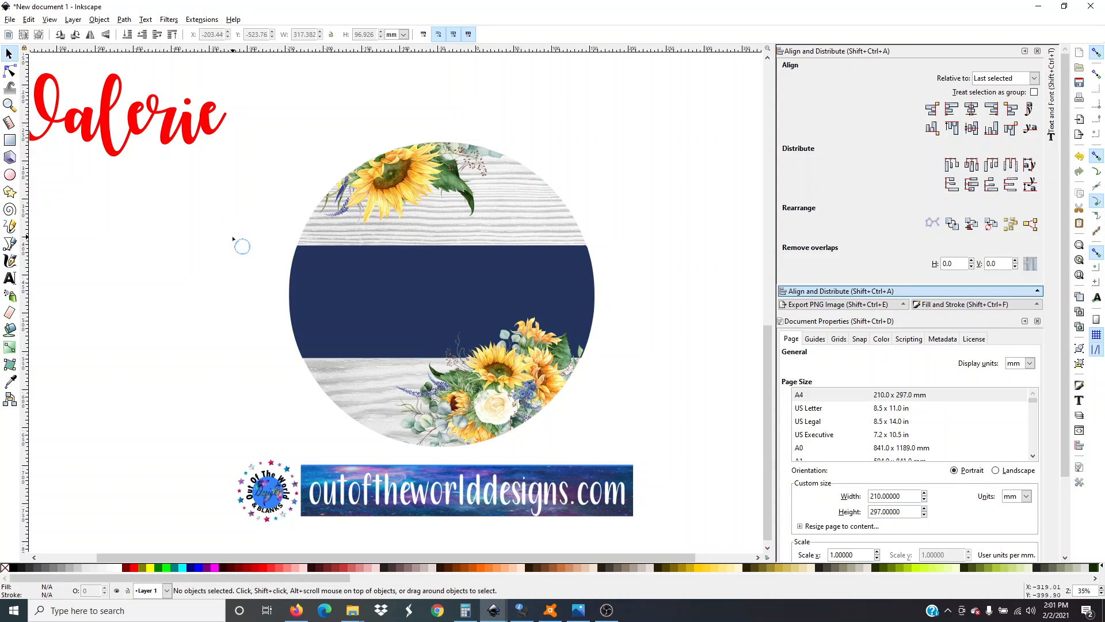
drag(208, 195, 650, 406)
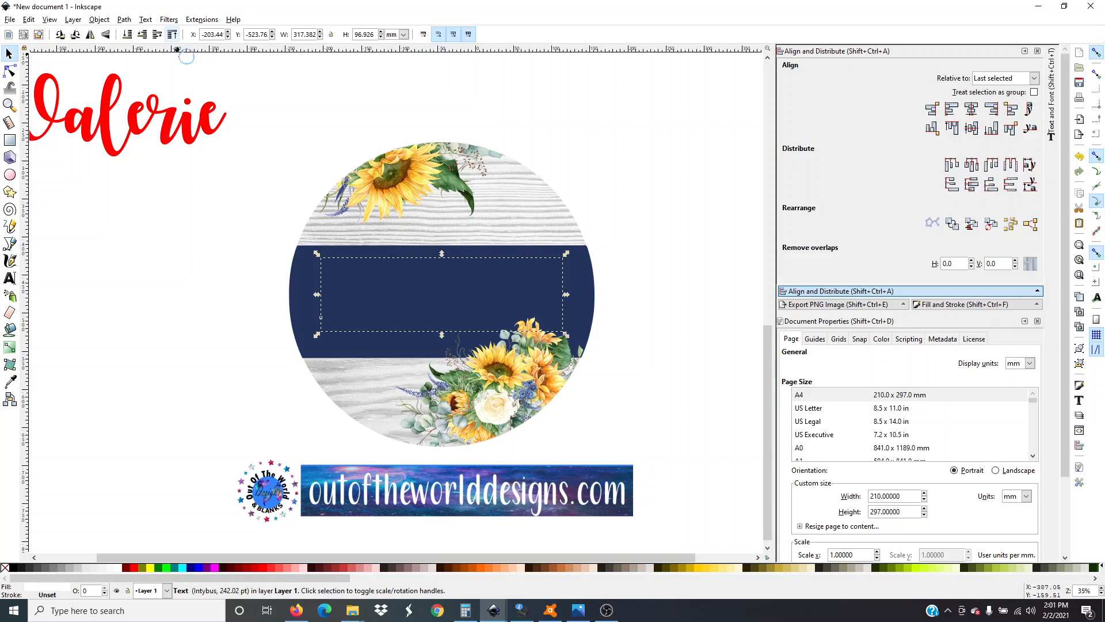
Move the hidden name text to Layer 1 and raise it back to the top of the stack
right_click(348, 303)
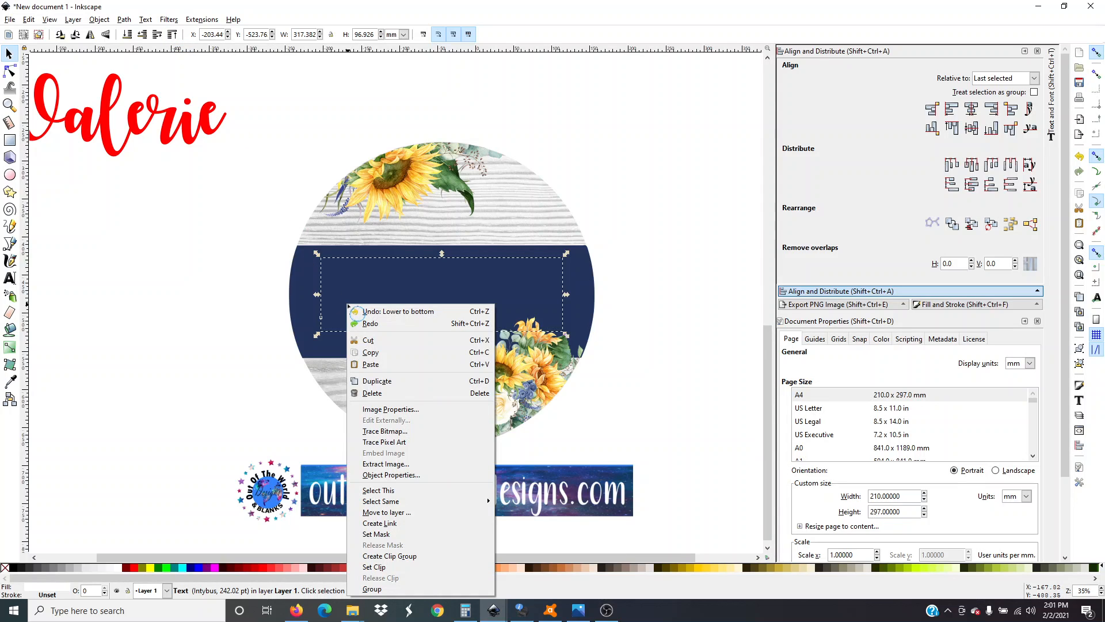
click(391, 512)
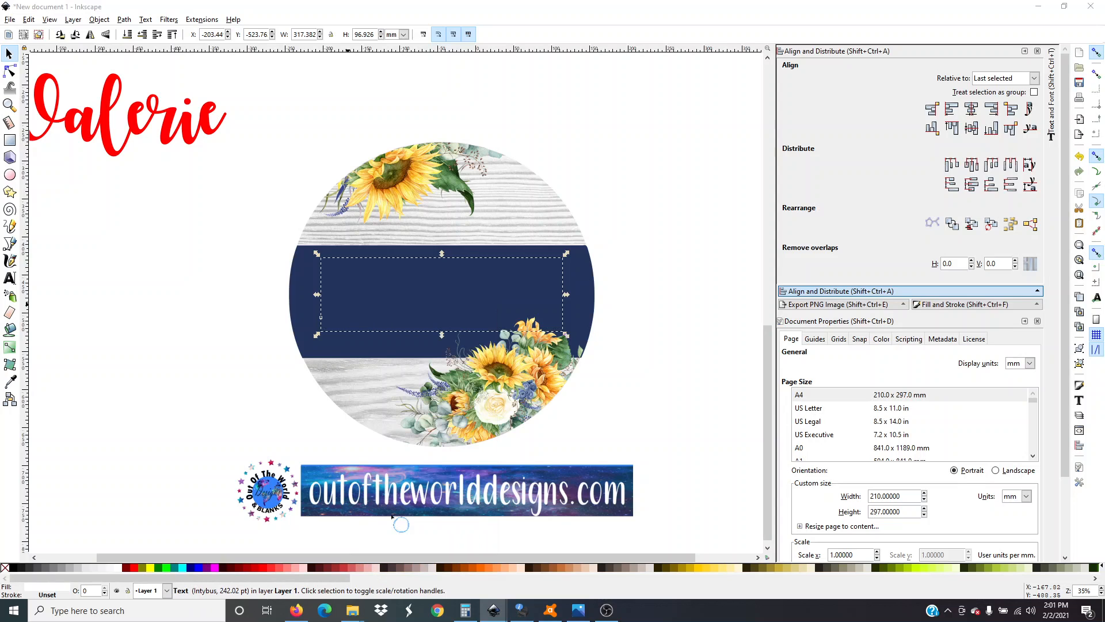
click(596, 379)
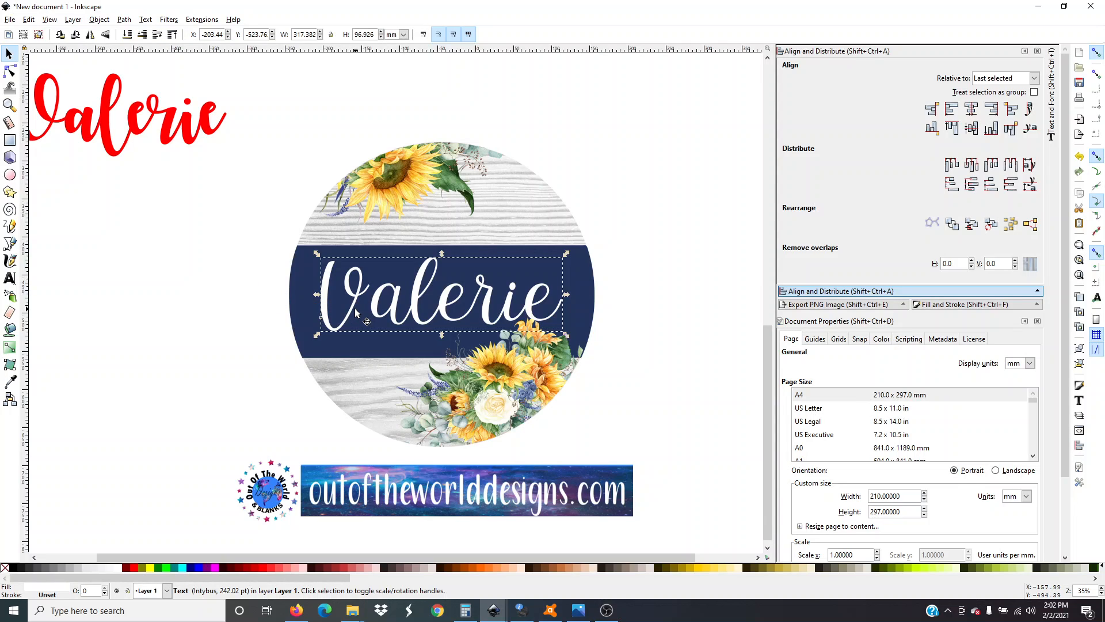
Try several palette colours on the name text, including dark red, restore the white fill, and deselect it
click(259, 569)
click(230, 568)
click(190, 568)
click(150, 568)
click(127, 569)
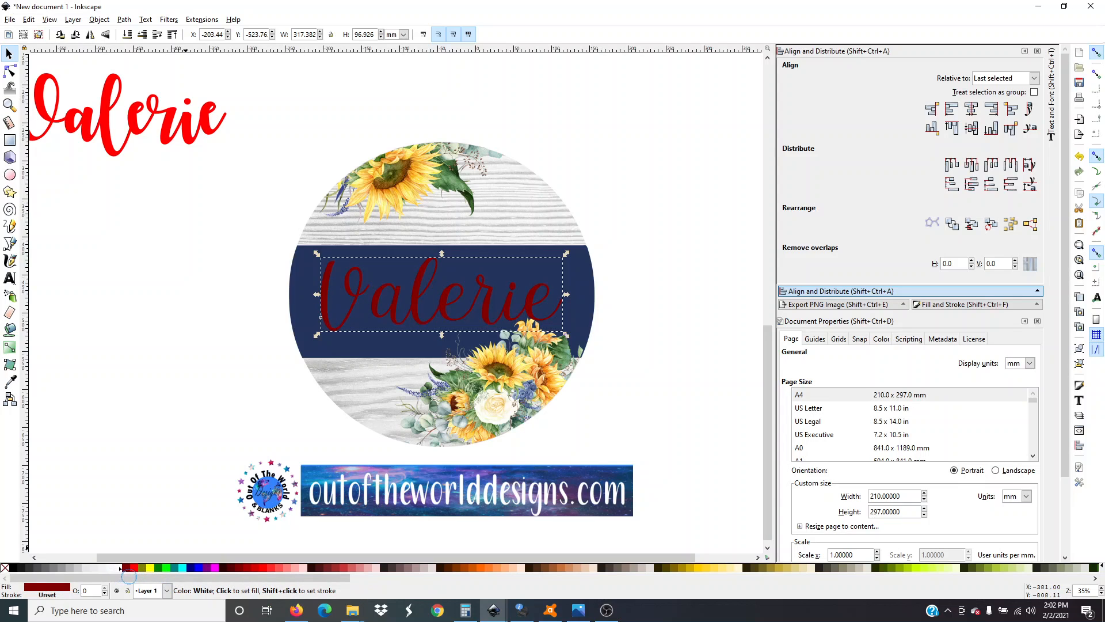
click(121, 568)
click(206, 398)
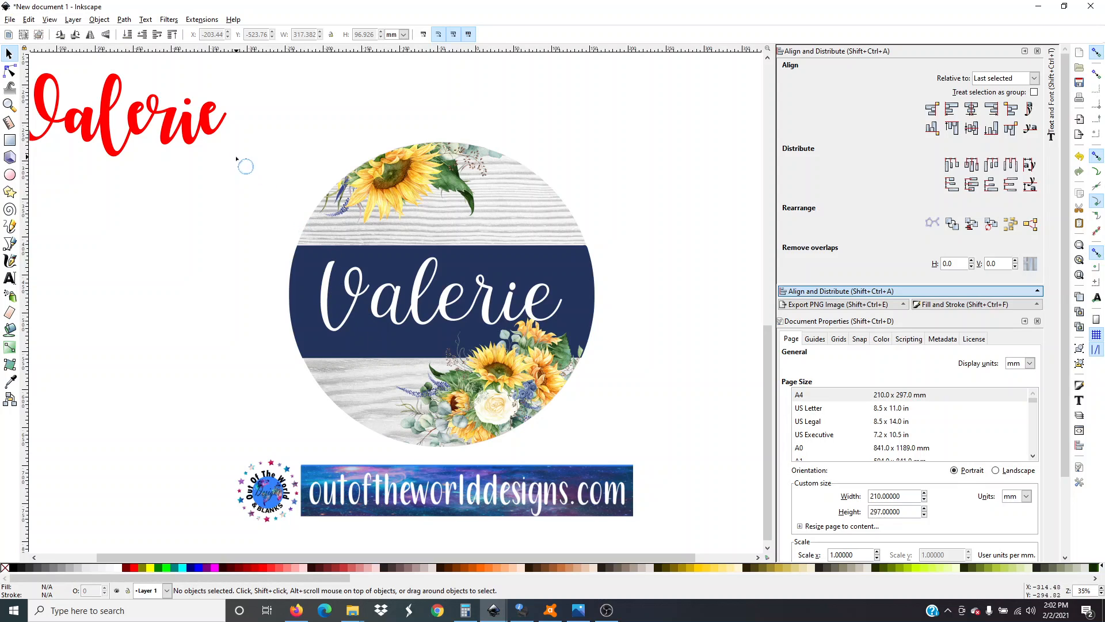
Move the red name farther away from the round sign and deselect it
drag(209, 125, 126, 115)
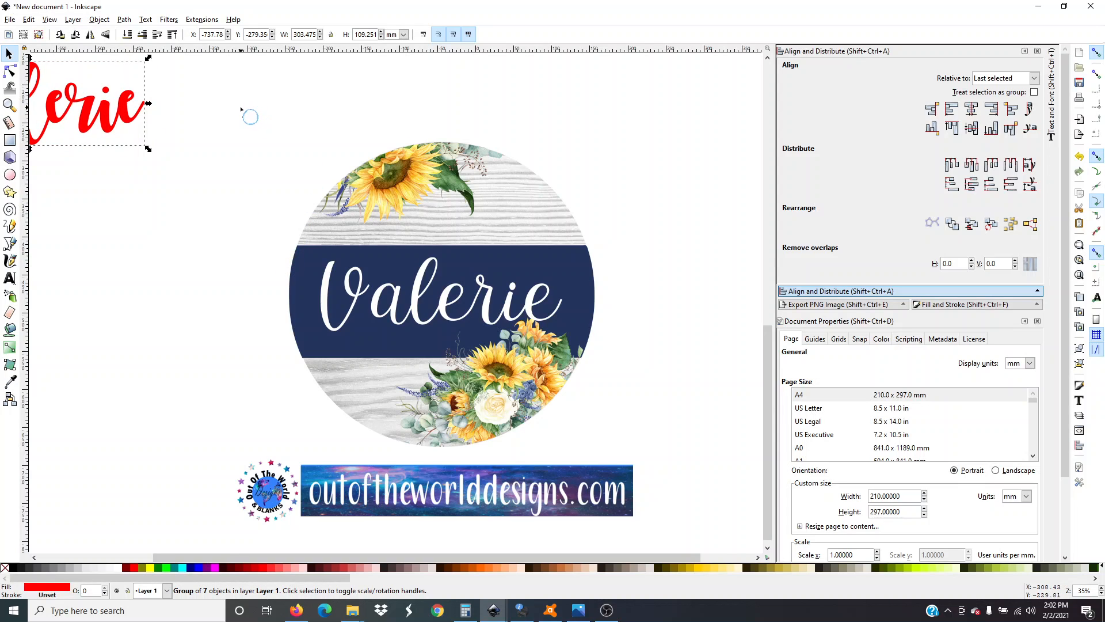
click(231, 114)
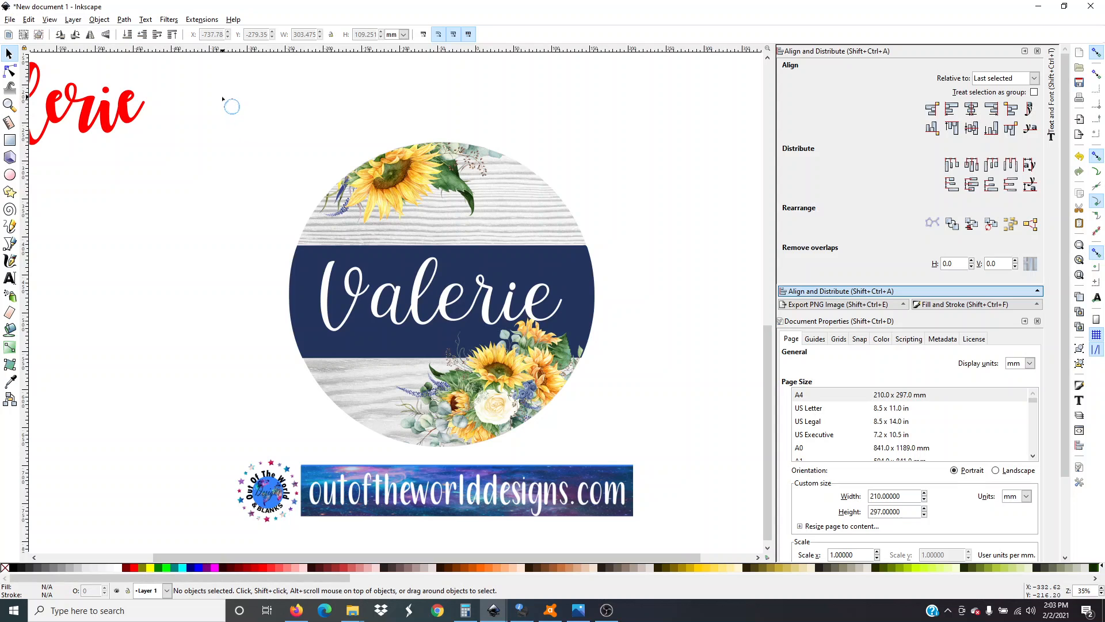
Group the white name text with the round sunflower image and move the group slightly to test it
drag(222, 97, 669, 459)
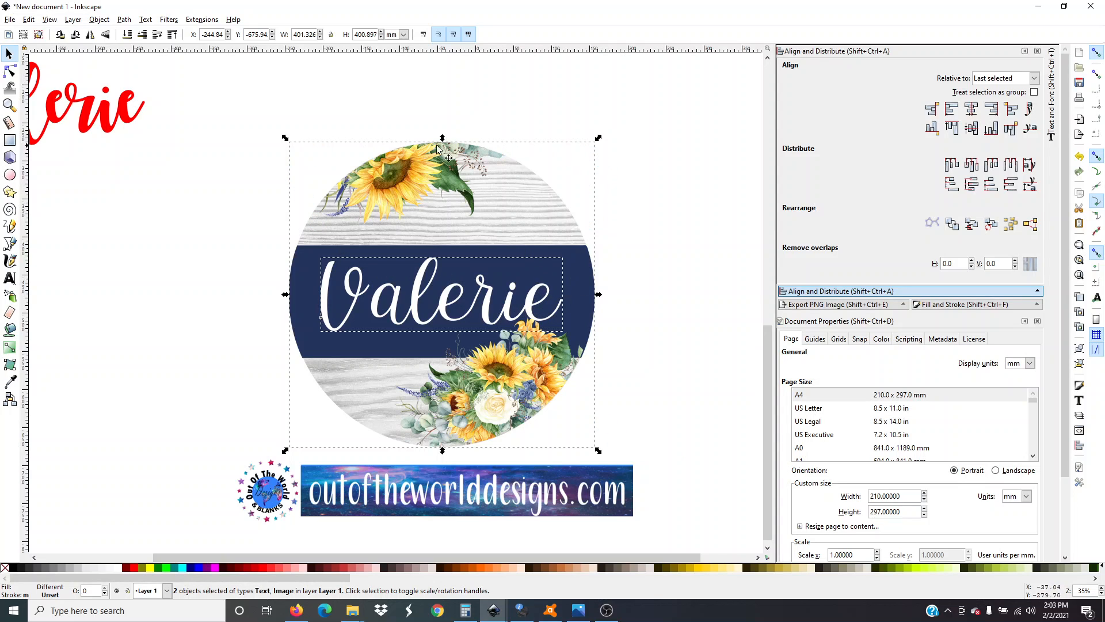
right_click(488, 301)
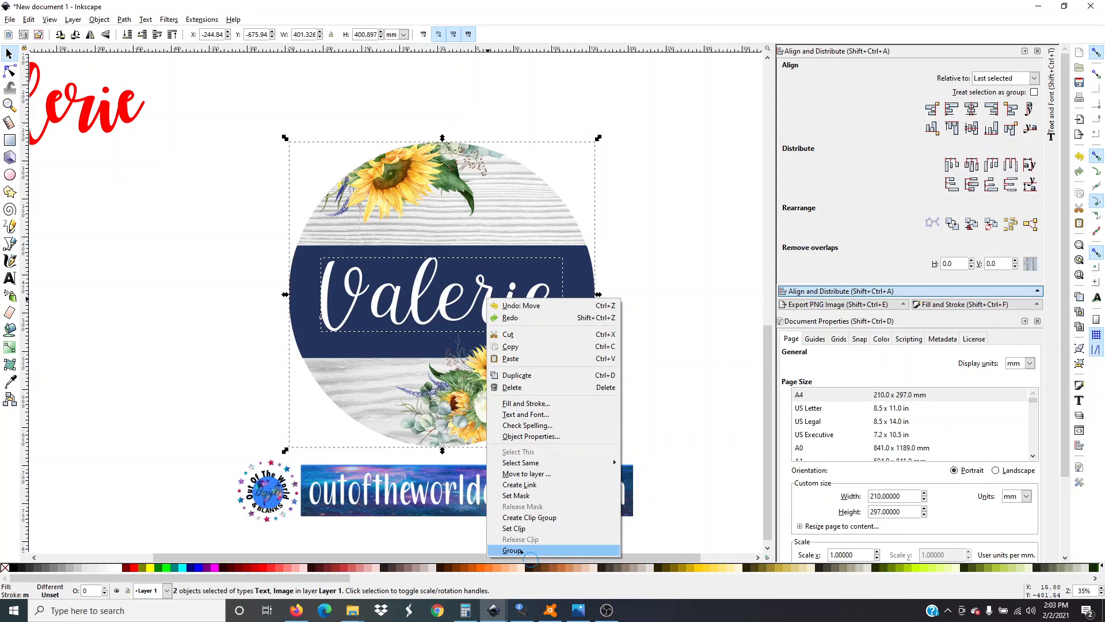
click(512, 551)
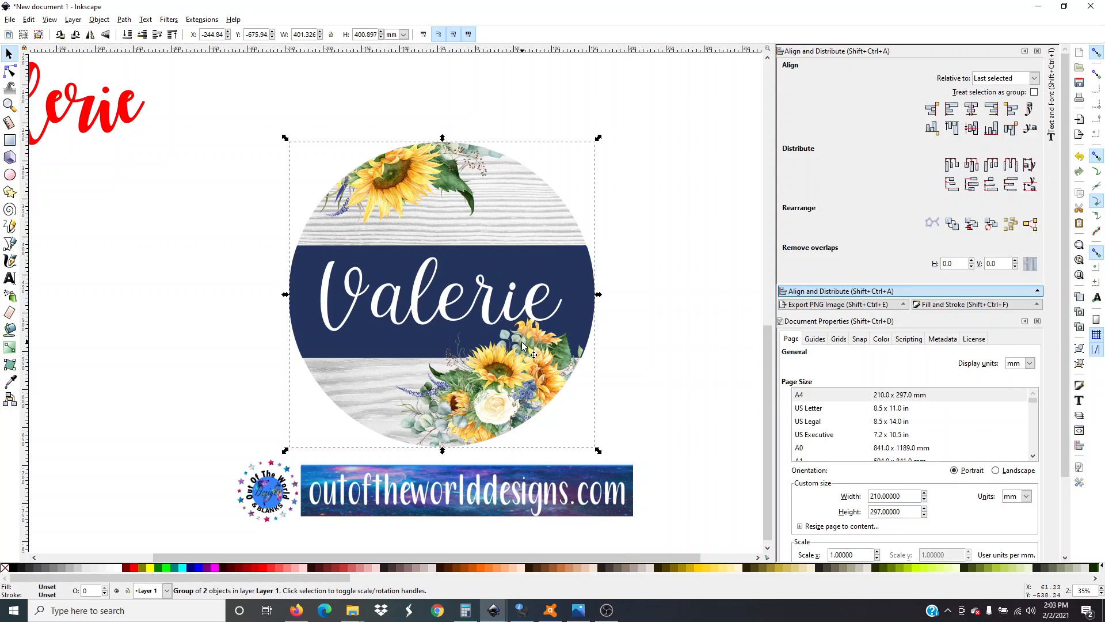
drag(515, 377, 496, 363)
Undo the group move, the grouping, and the last move of the red name, leaving nothing selected
click(624, 355)
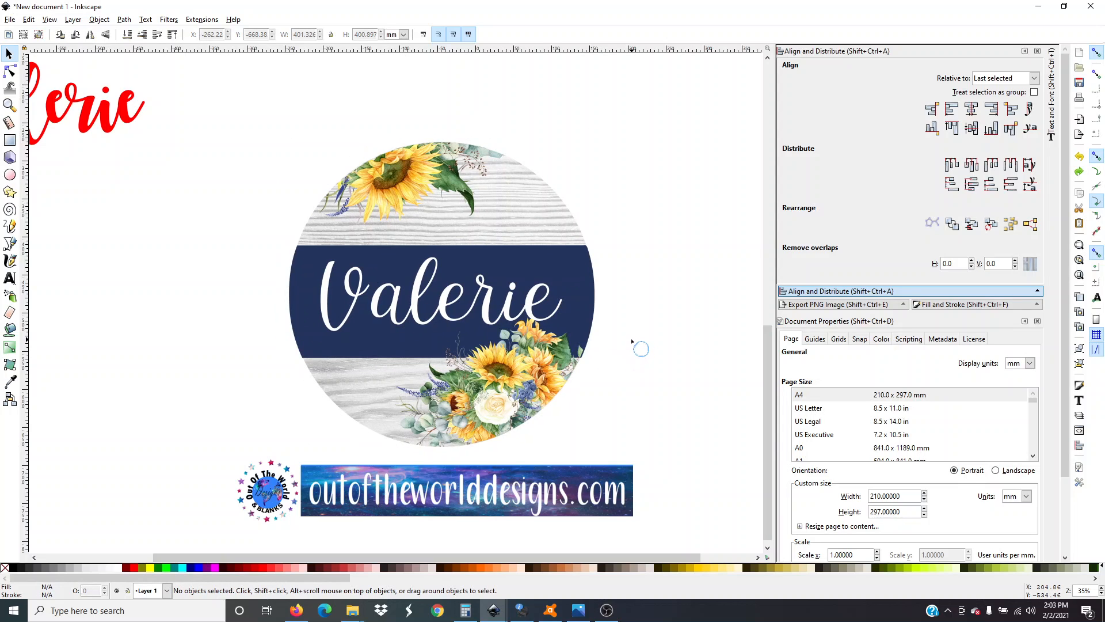
click(323, 291)
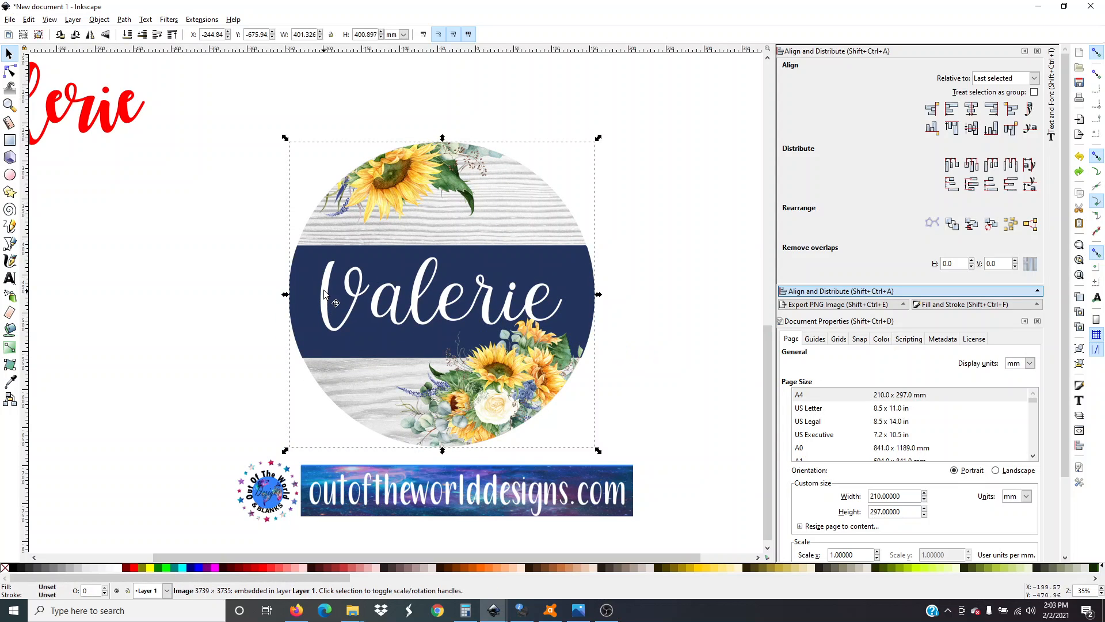
click(632, 312)
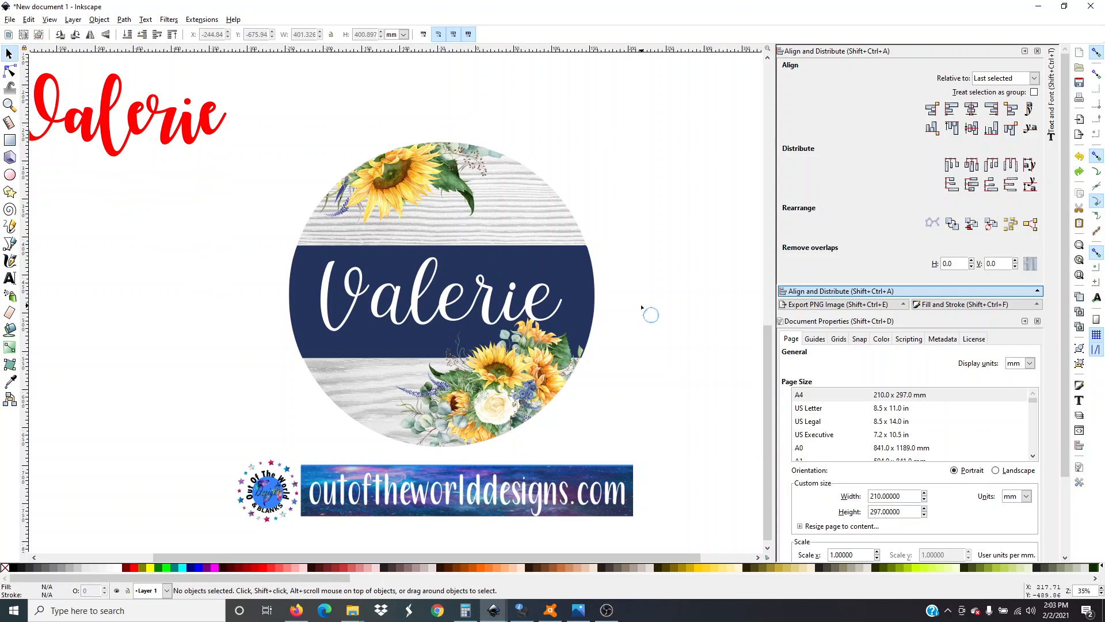
Undo the last fill change on the name in the navy band, fill it white again, and deselect it
key(ctrl+z)
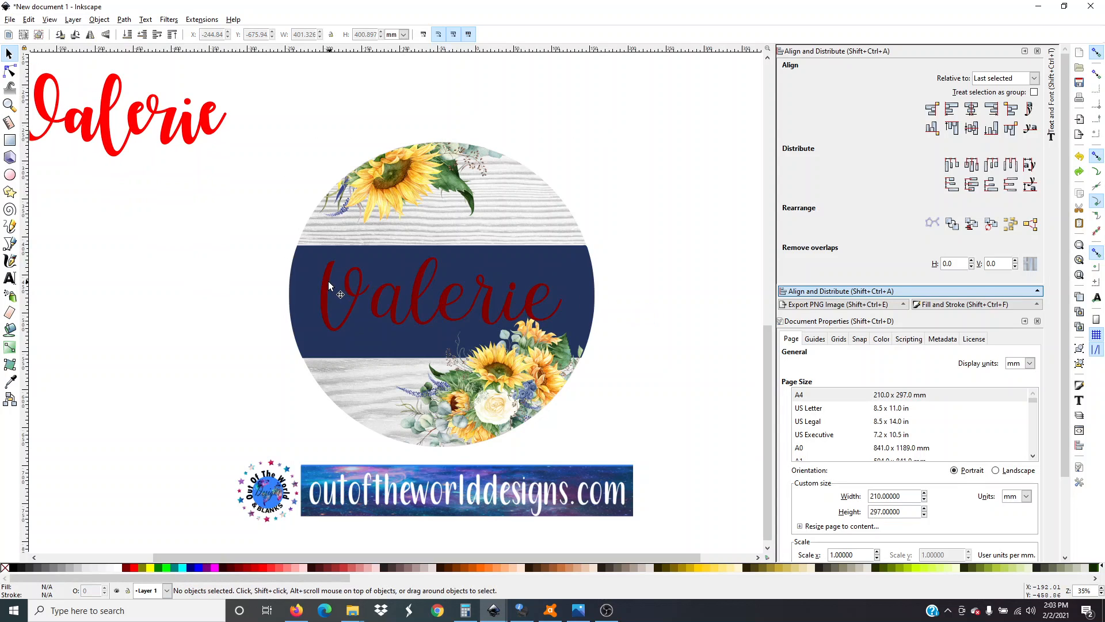
click(328, 281)
click(118, 566)
click(191, 402)
click(323, 296)
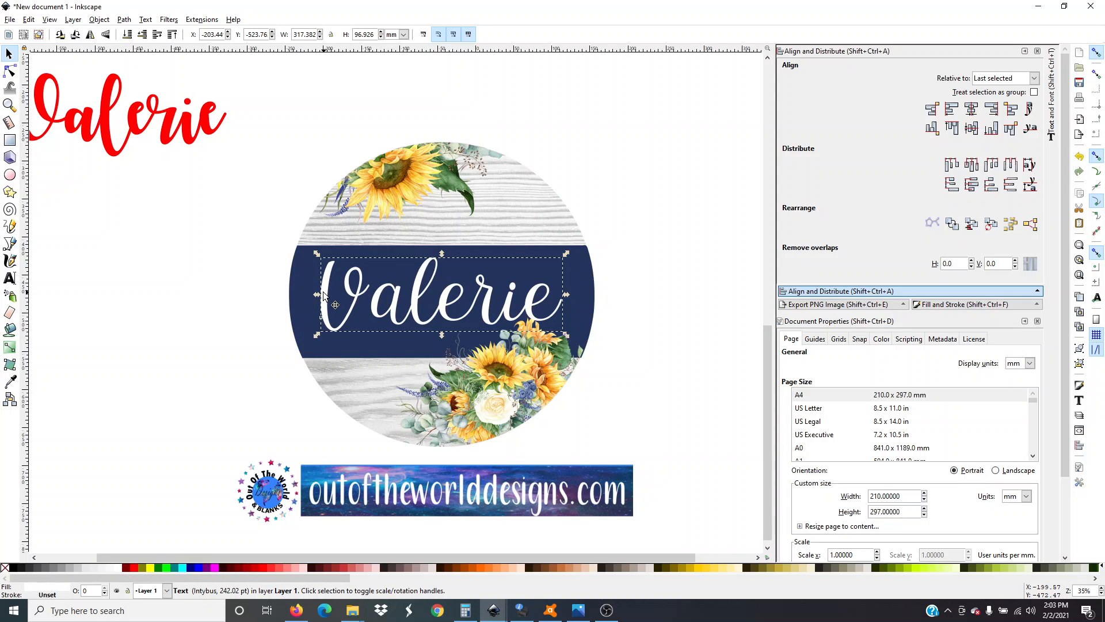
click(219, 364)
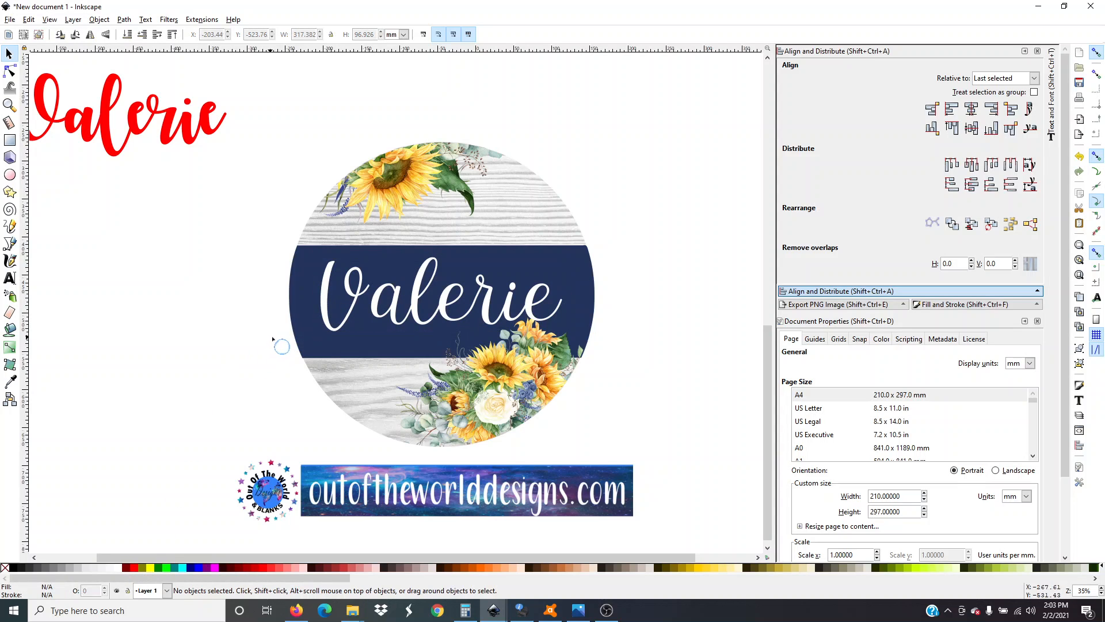
Group the white name text with the round sunflower image, shift the group slightly, and deselect it
key(shift)
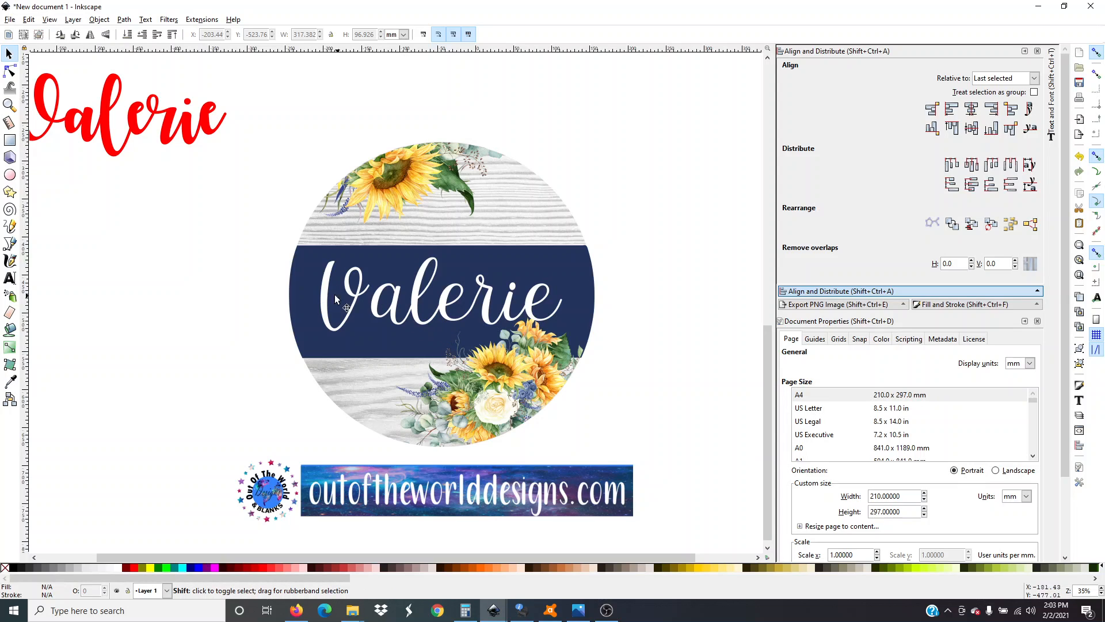
shift+click(339, 300)
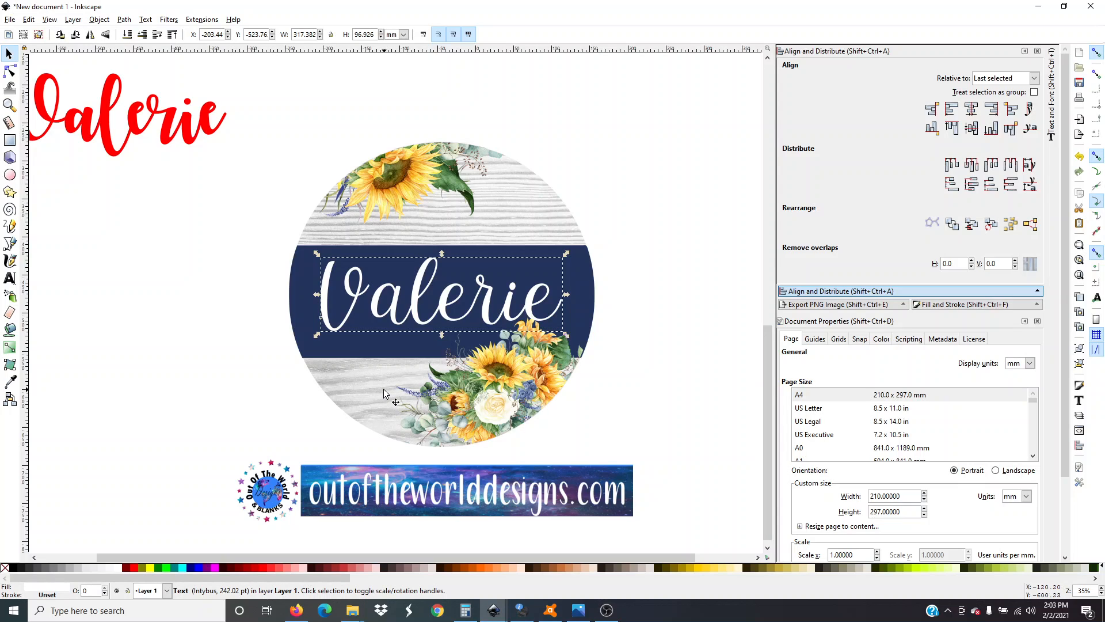
shift+click(366, 382)
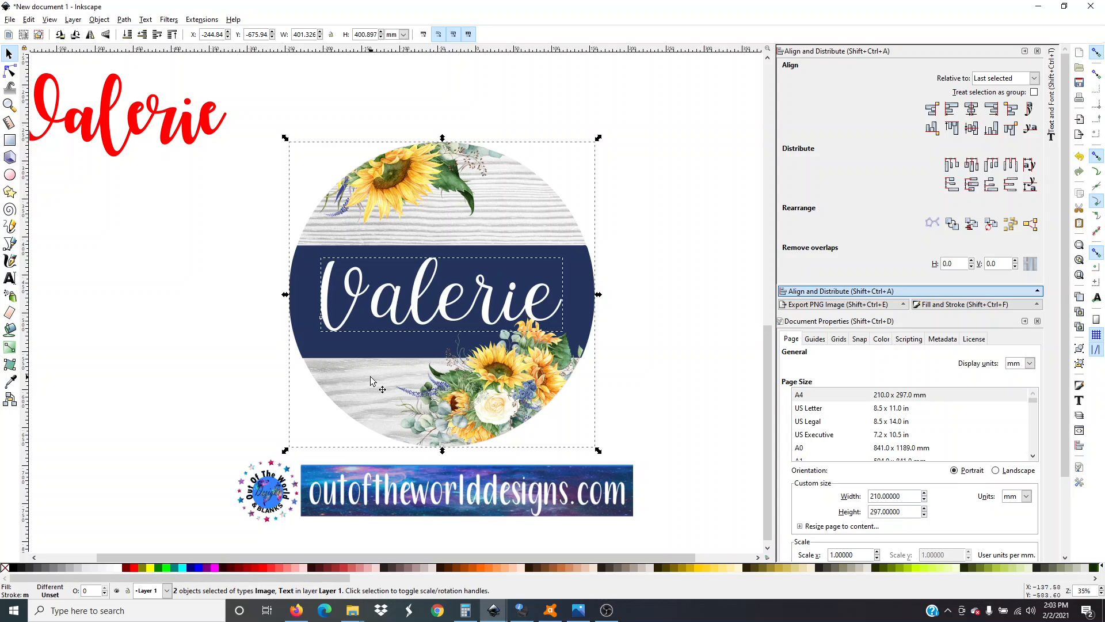
right_click(370, 378)
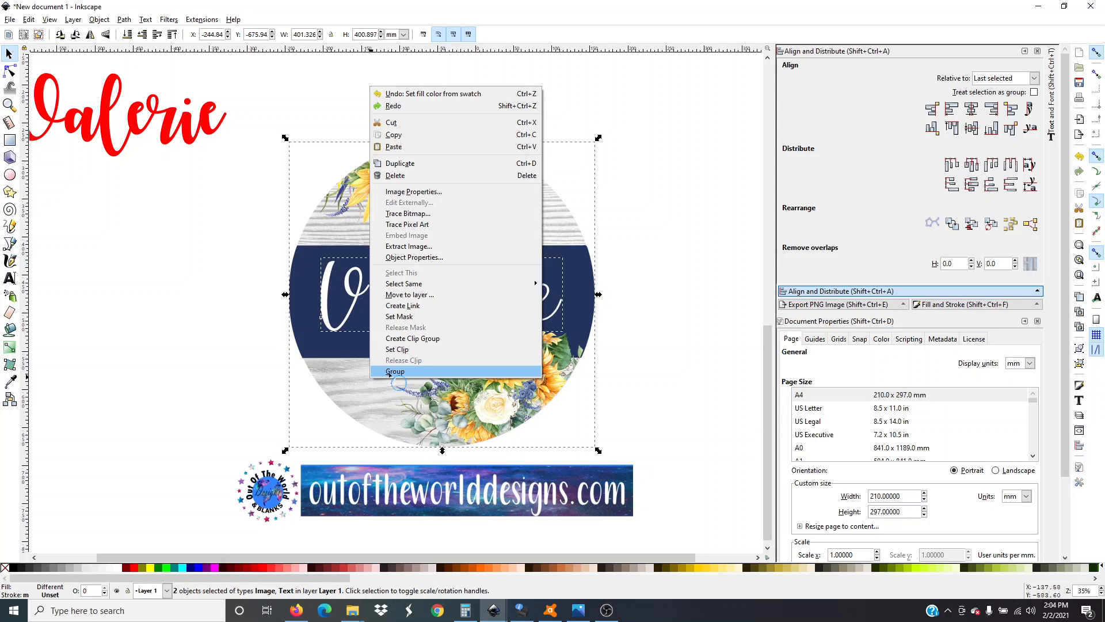
click(395, 372)
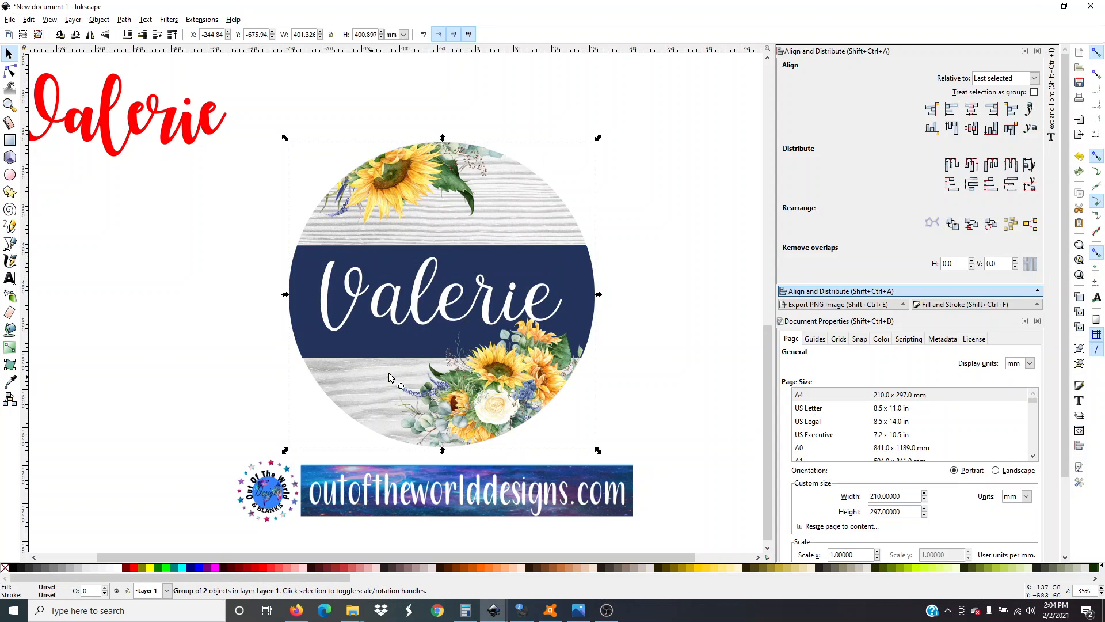
drag(389, 375, 371, 357)
click(268, 358)
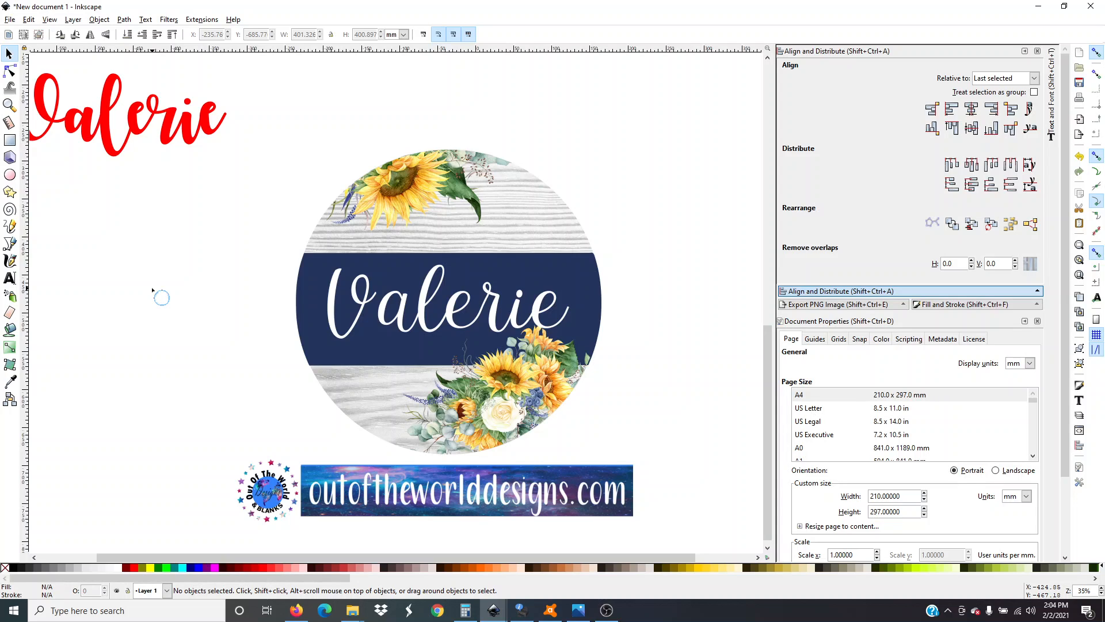
Move the red name down beside the sign's navy band, try enlarging it proportionally, and undo the enlargement
drag(104, 135, 160, 299)
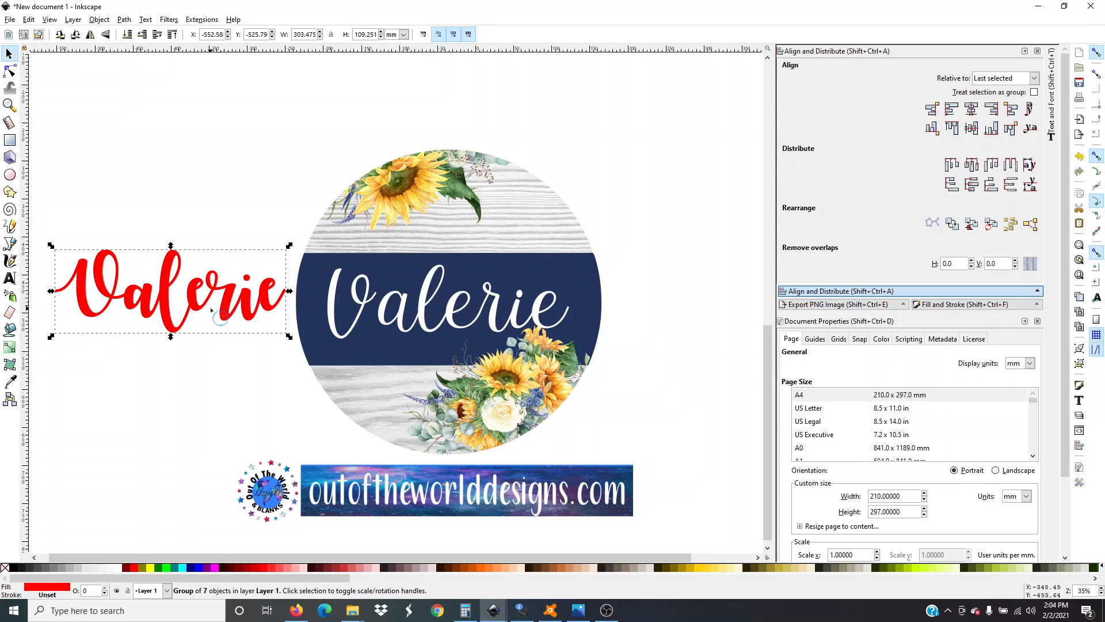
drag(289, 336, 464, 440)
key(ctrl+z)
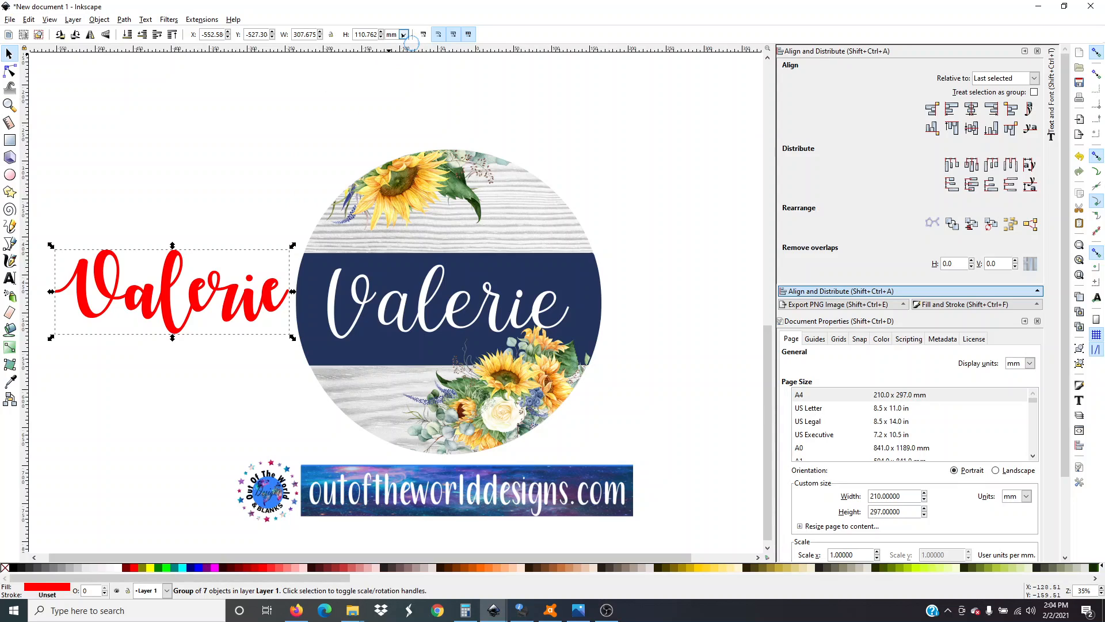
Switch the object measurement units to inches and move the red name up to the sign's upper left
click(404, 35)
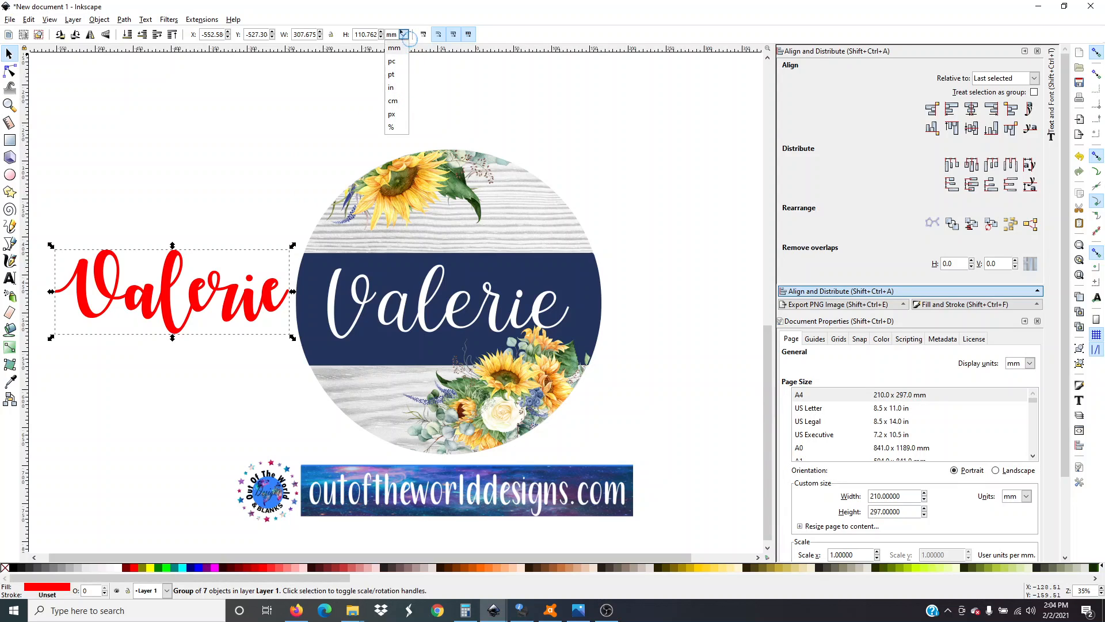
click(392, 88)
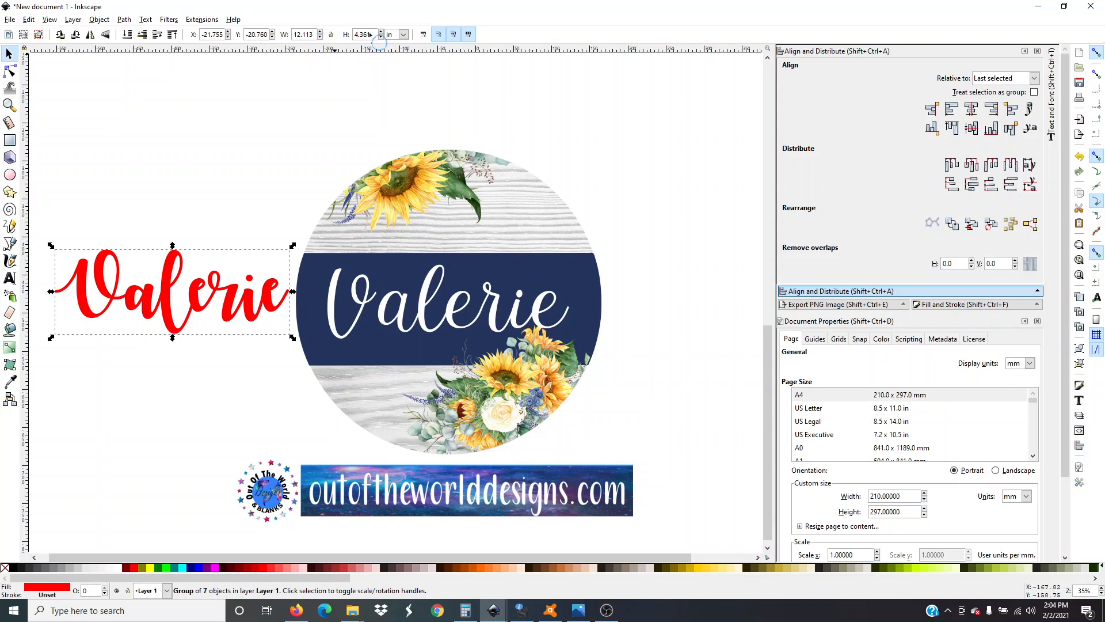
drag(167, 271, 198, 131)
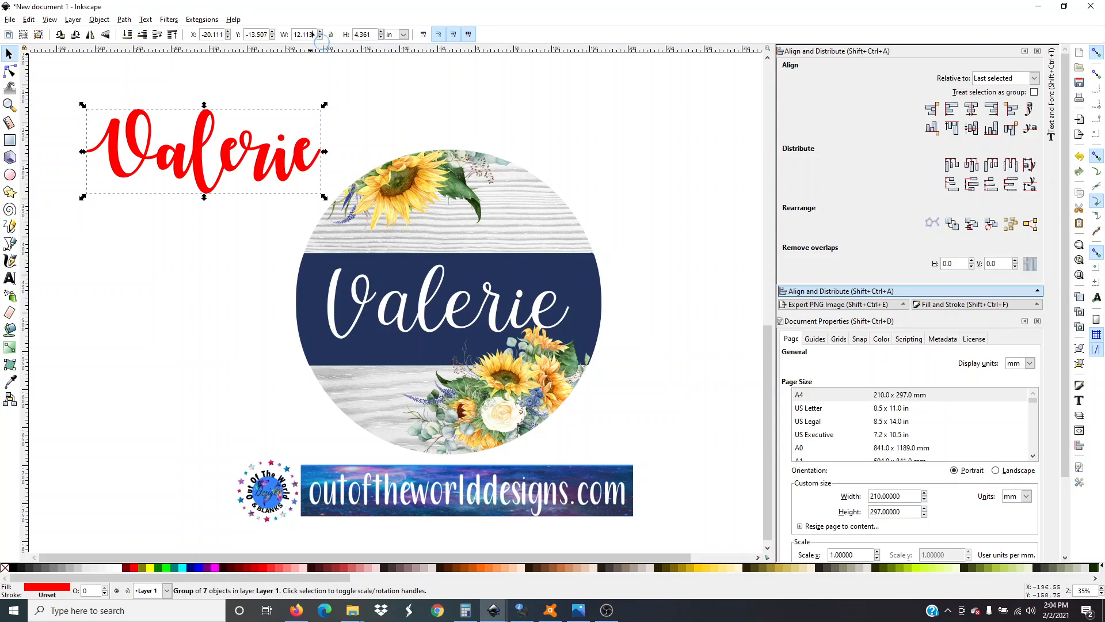
Set the red name's width to 7 in and height to 3 in, and move it closer to the sign
double_click(311, 35)
text(7)
click(371, 34)
drag(374, 34, 351, 34)
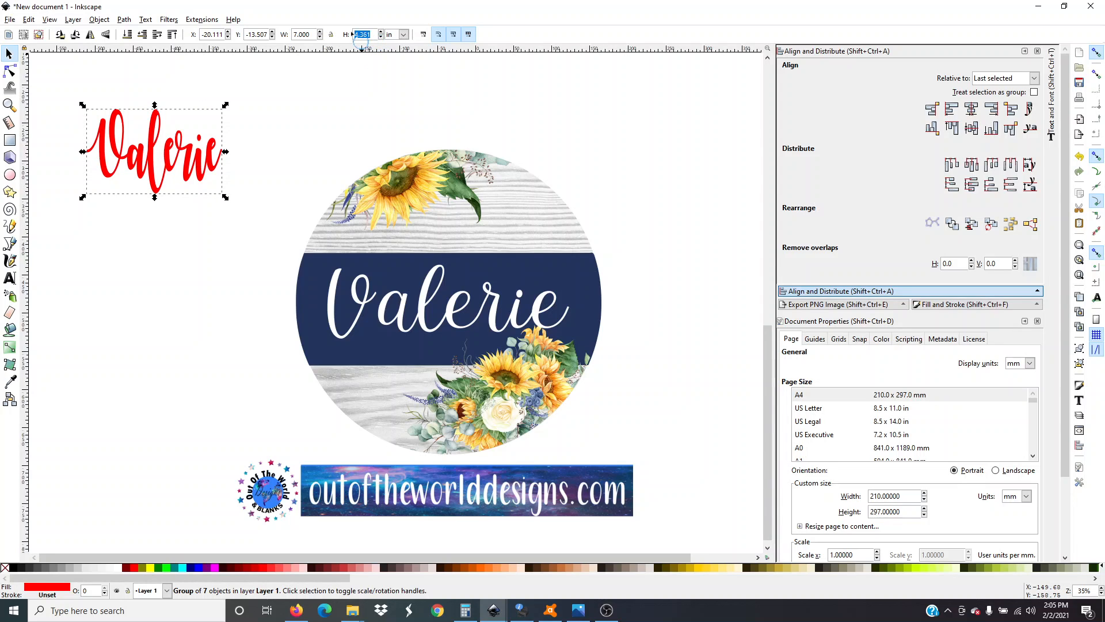
text(3)
click(320, 168)
drag(152, 165, 255, 144)
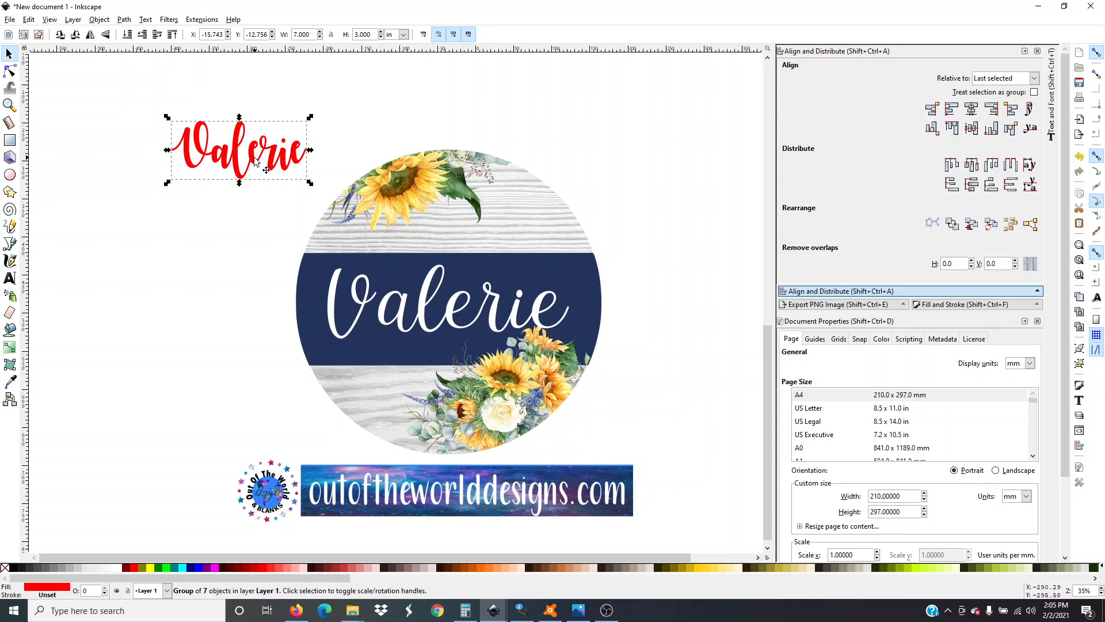
Lock the red name's proportions, set its width to 11 in, move it clear of the sign, and deselect it
click(331, 34)
double_click(301, 35)
text(11)
click(323, 142)
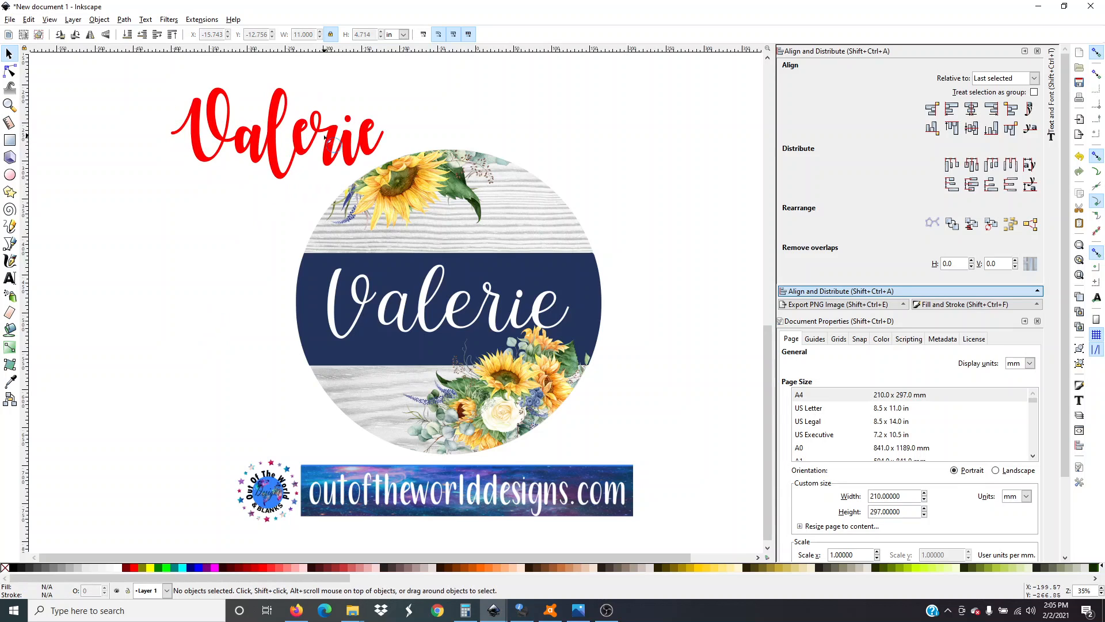
drag(271, 132, 175, 192)
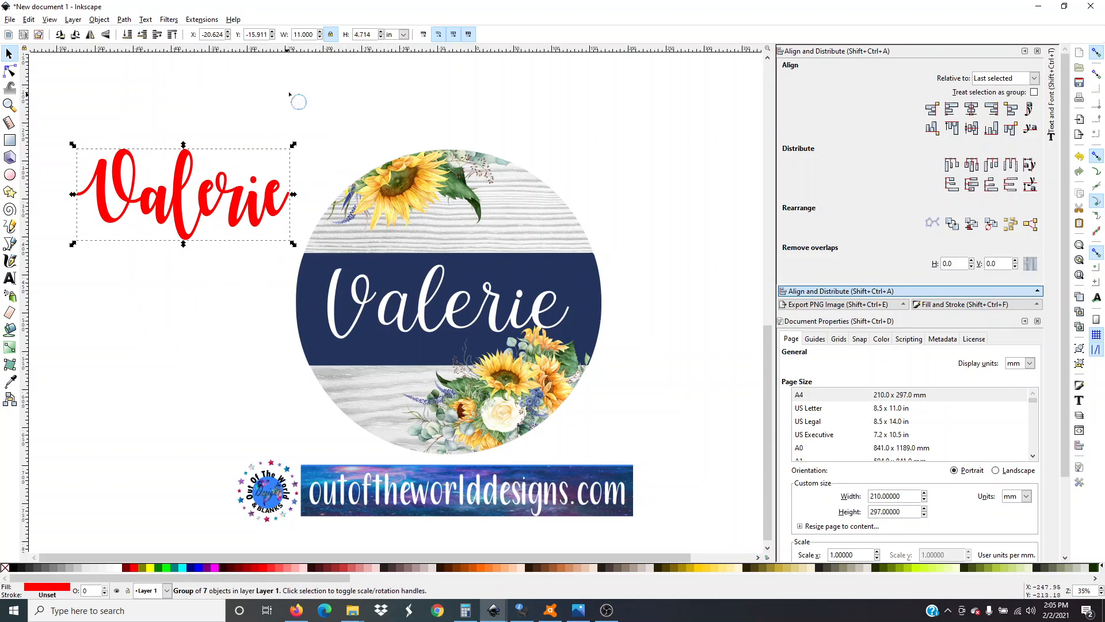
drag(173, 192, 150, 183)
click(178, 289)
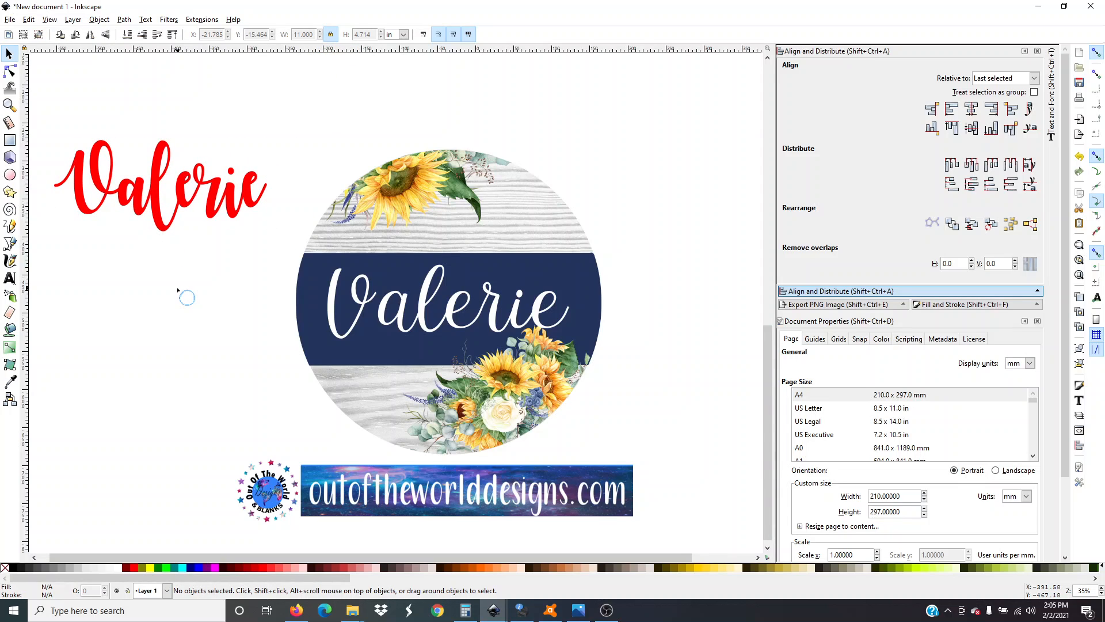